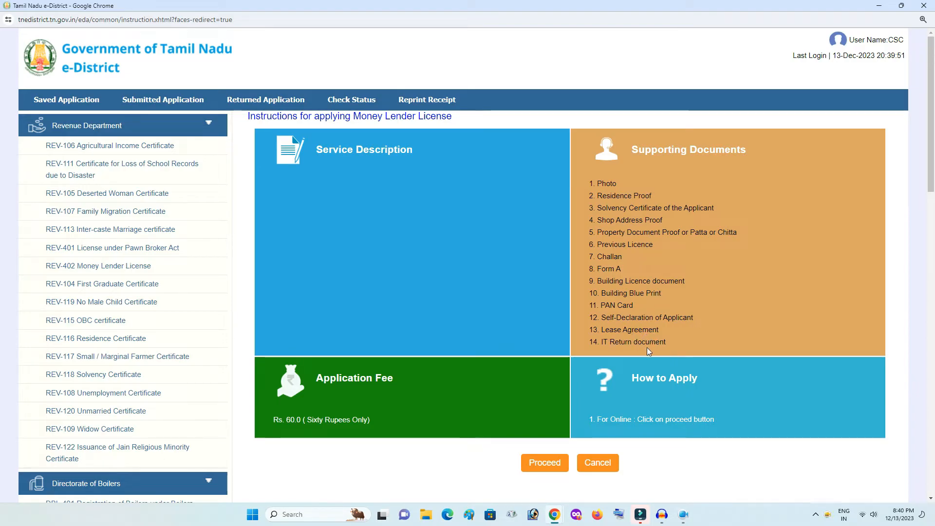
Look up the applicant's CAN record by Aadhaar number and select the matching result
{"action": "left_click", "coordinate": [553, 463]}
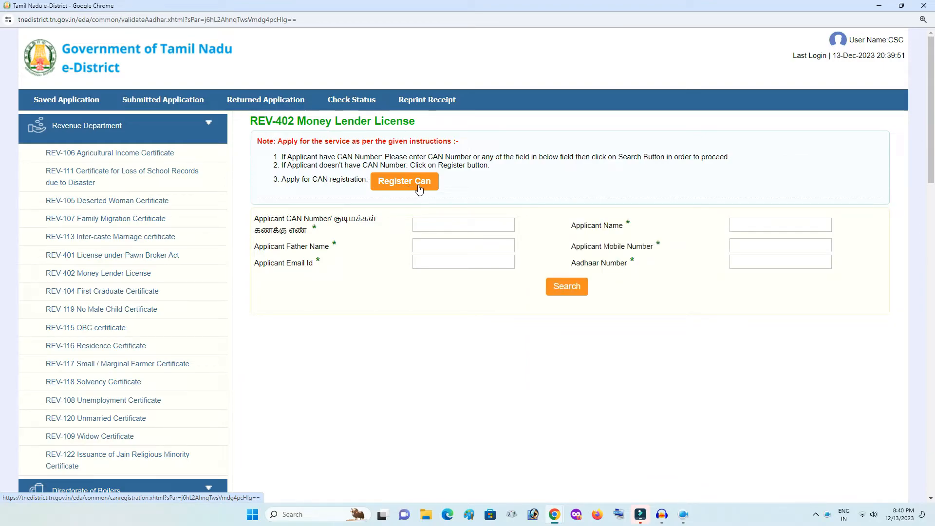
{"action": "left_click", "coordinate": [747, 262]}
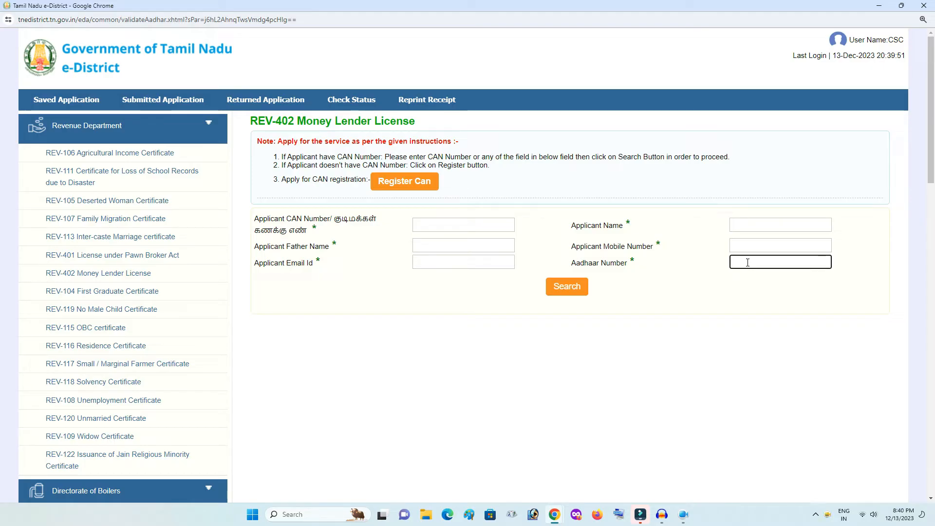
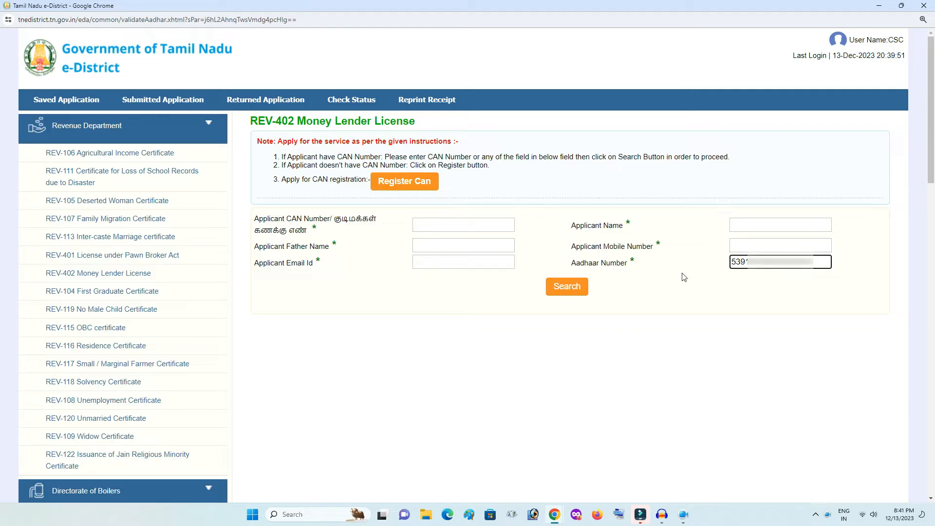
{"action": "left_click", "coordinate": [573, 288]}
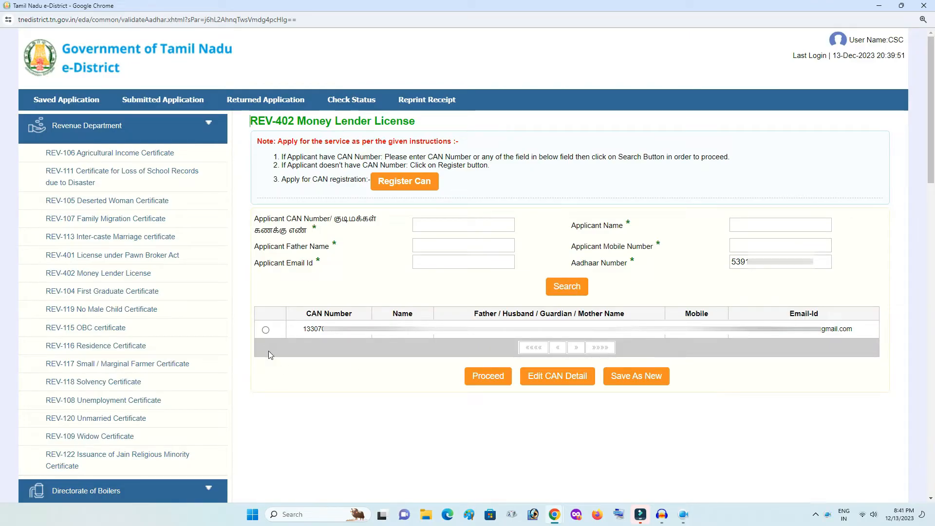
{"action": "left_click", "coordinate": [266, 331]}
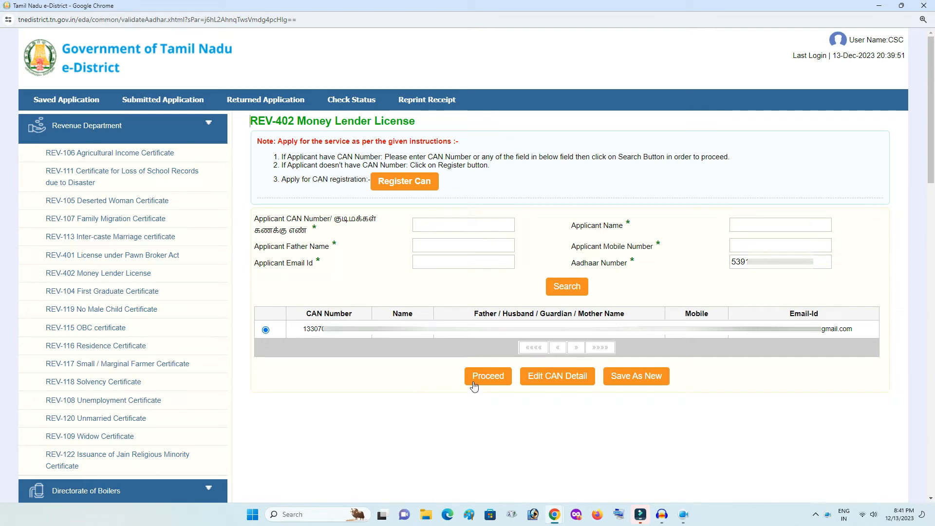
Choose Renewal as the application type and fetch the existing licence details
{"action": "left_click", "coordinate": [474, 384]}
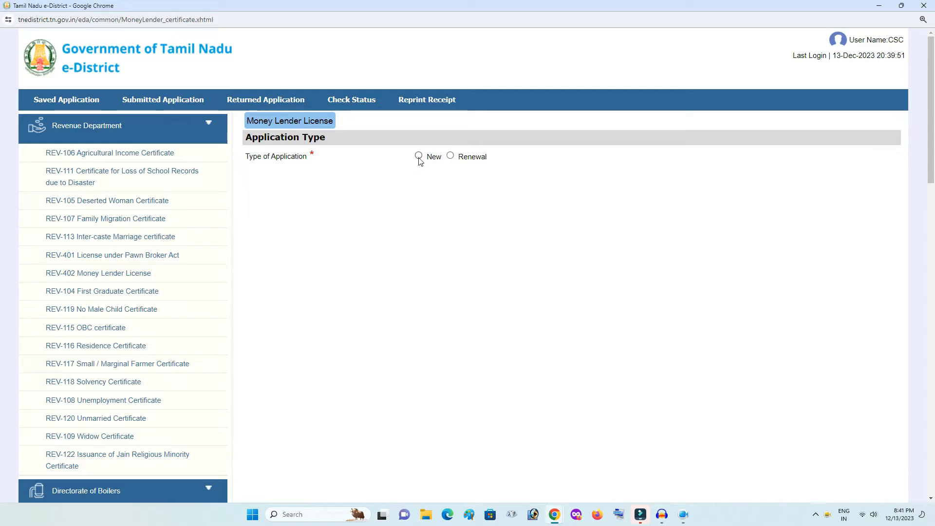
{"action": "left_click", "coordinate": [450, 156]}
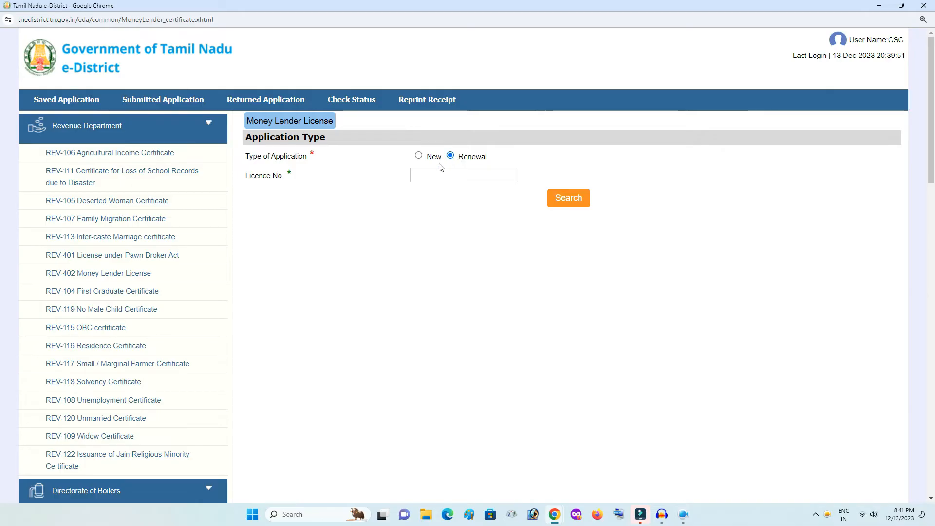
{"action": "left_click", "coordinate": [445, 177]}
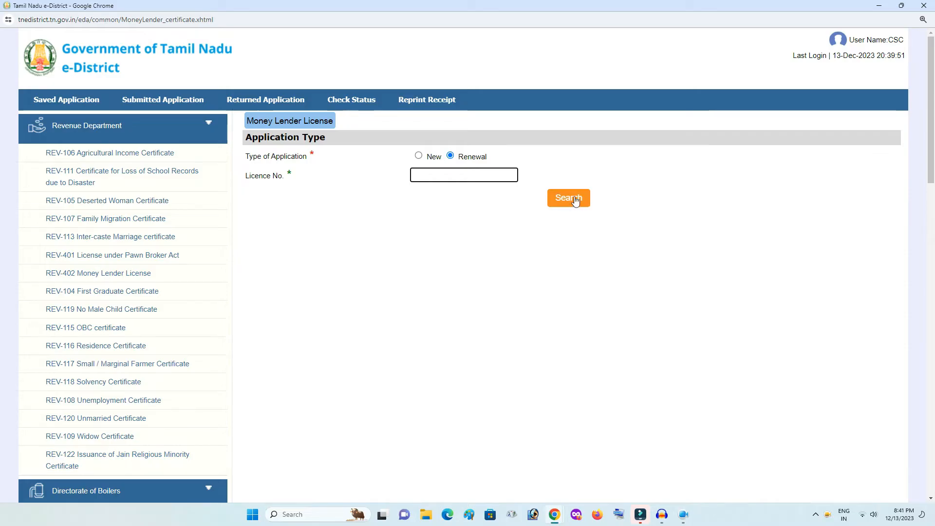
{"action": "left_click", "coordinate": [418, 156]}
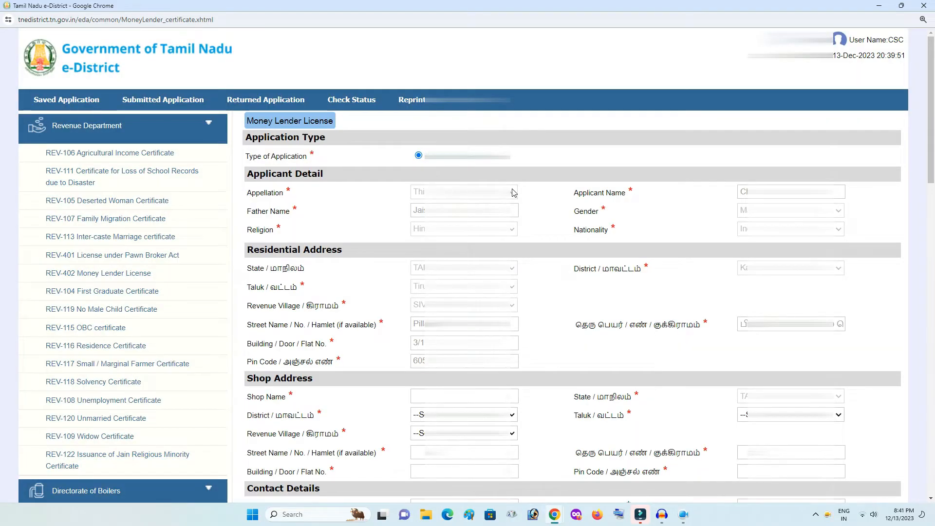
{"action": "scroll", "coordinate": [512, 192], "scroll_direction": "down", "scroll_amount": 7}
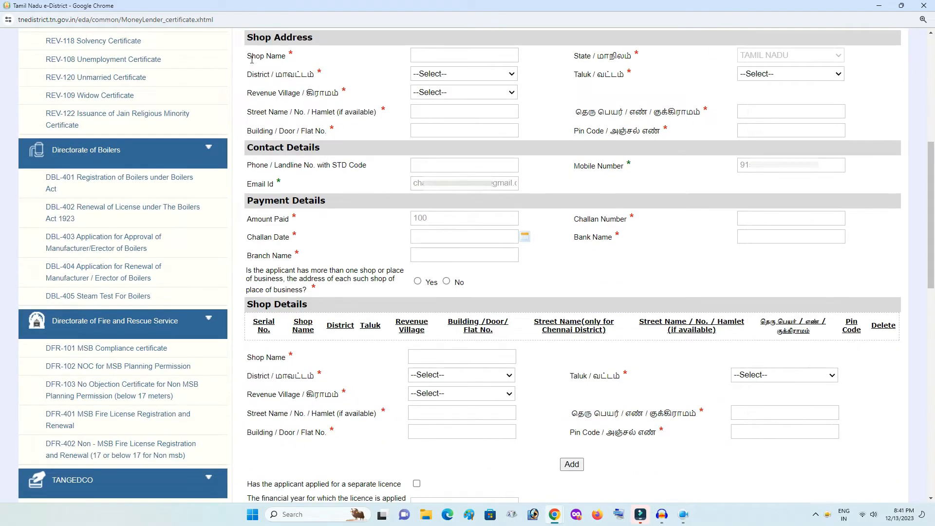
Enter shop name SUJI COMPUTER; select Kallakurichi district, Tirukkoilur taluk, THIRUKOILUR (NORTH) village
{"action": "left_click", "coordinate": [426, 57]}
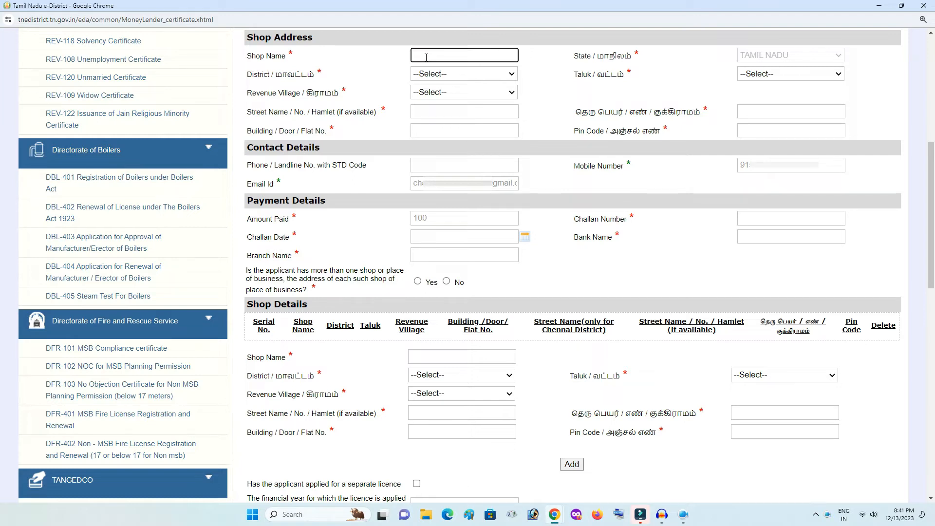
{"action": "type", "text": "SUJI COMPUTER"}
{"action": "left_click", "coordinate": [559, 67]}
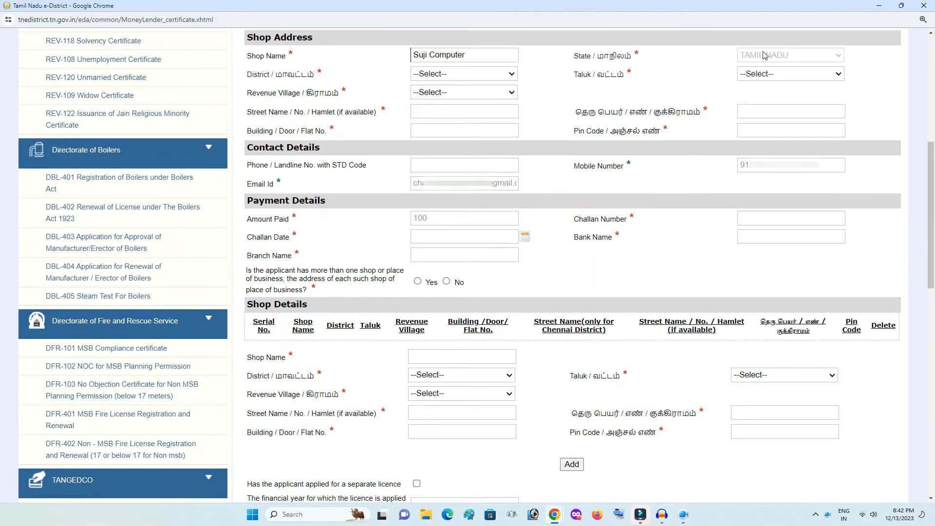
{"action": "left_click", "coordinate": [470, 74]}
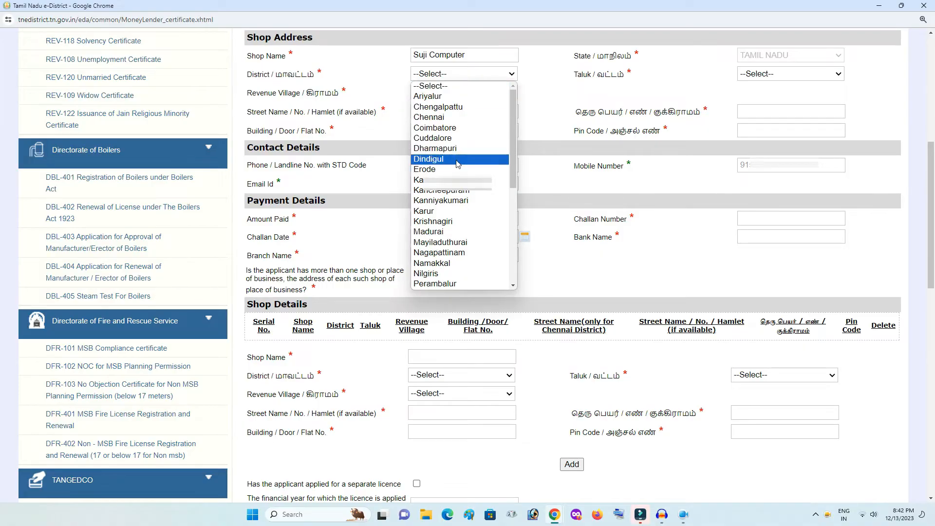
{"action": "left_click", "coordinate": [458, 180]}
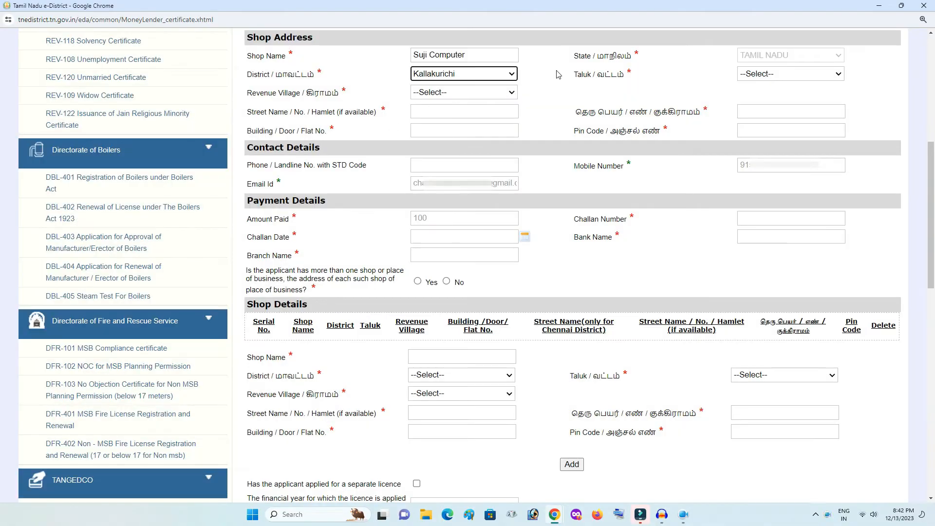
{"action": "left_click", "coordinate": [771, 74]}
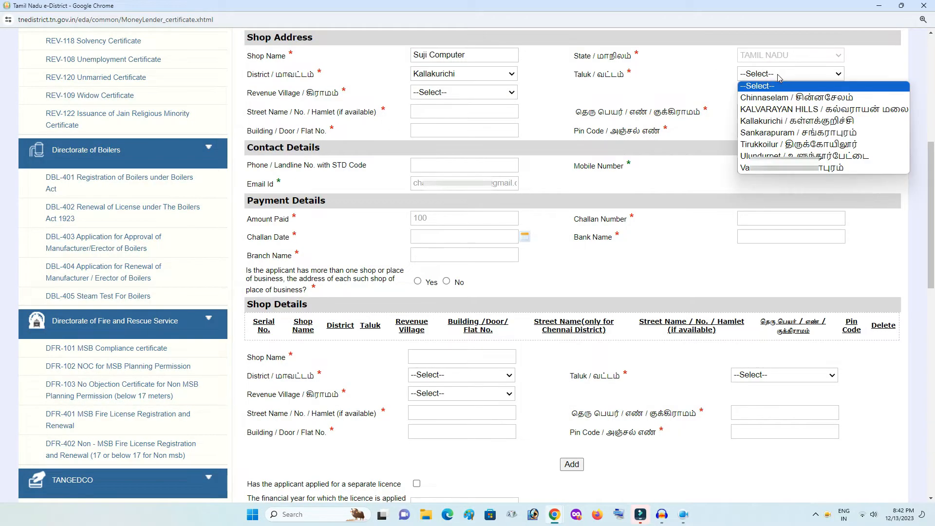
{"action": "left_click", "coordinate": [816, 145]}
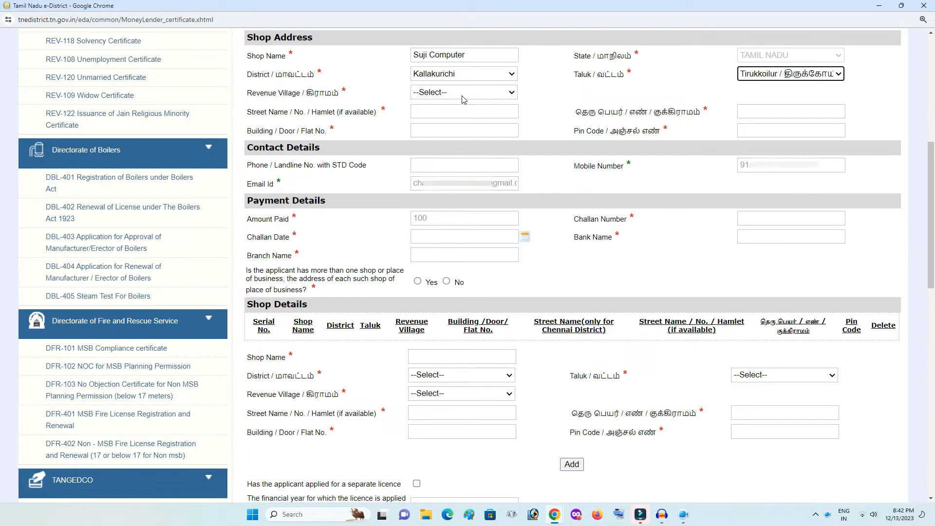
{"action": "left_click", "coordinate": [463, 95]}
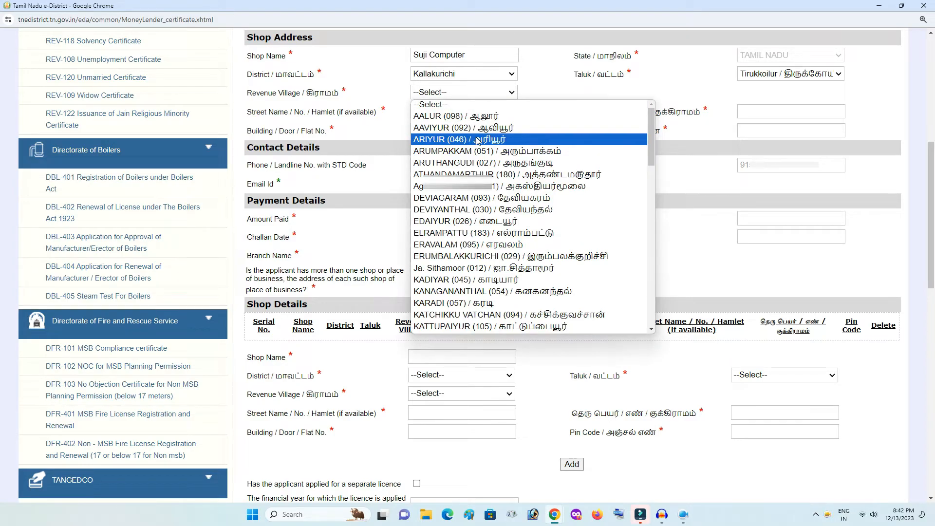
{"action": "scroll", "coordinate": [489, 171], "scroll_direction": "down", "scroll_amount": 2}
{"action": "scroll", "coordinate": [490, 171], "scroll_direction": "down", "scroll_amount": 12}
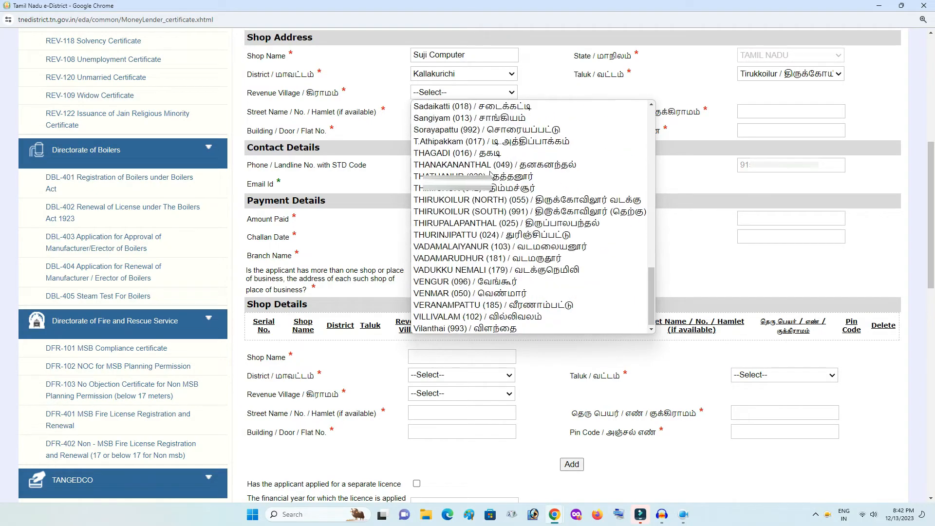
{"action": "left_click", "coordinate": [571, 201]}
Fill in the shop's street name in English and Tamil, door number and pin code
{"action": "left_click", "coordinate": [451, 113]}
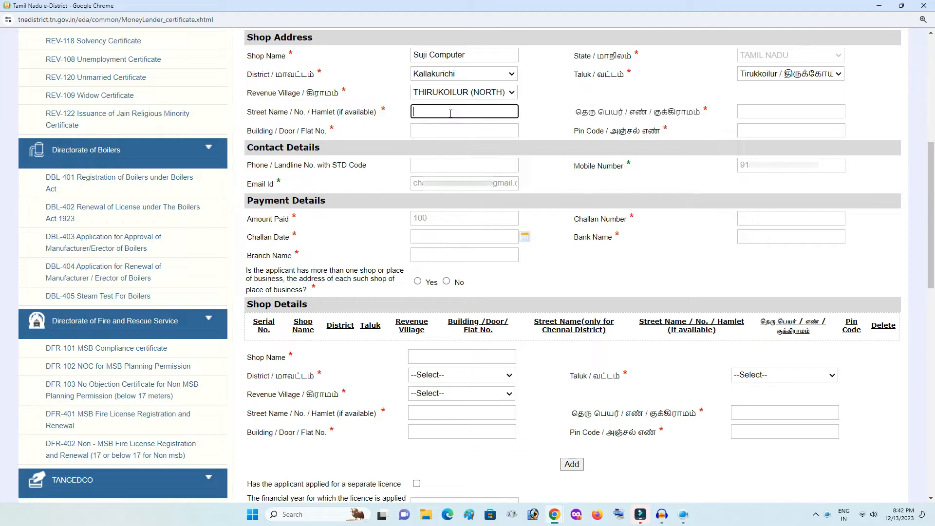
{"action": "left_click", "coordinate": [781, 114]}
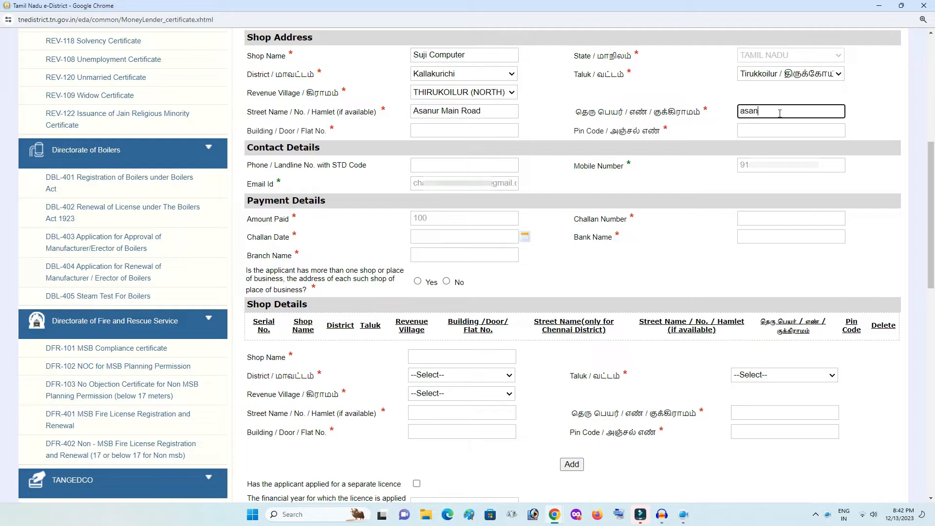
{"action": "key", "text": "space"}
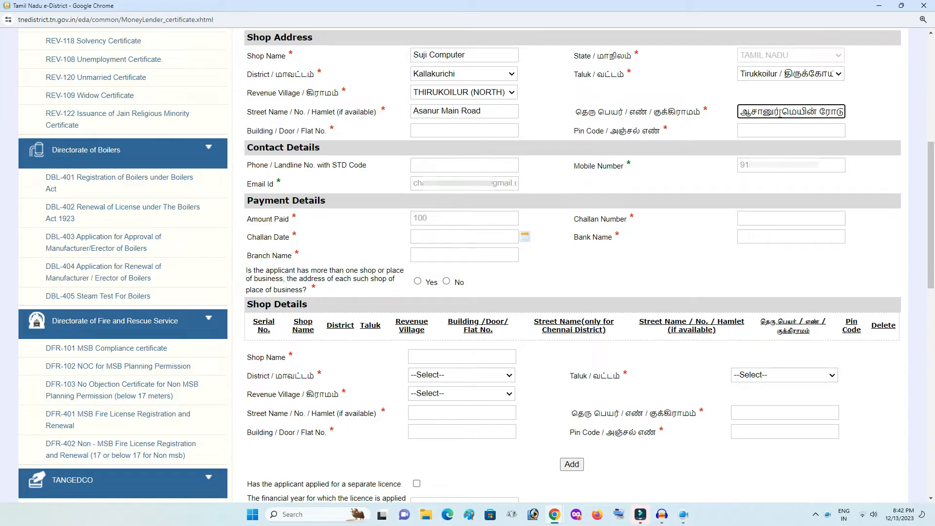
{"action": "left_click", "coordinate": [772, 133]}
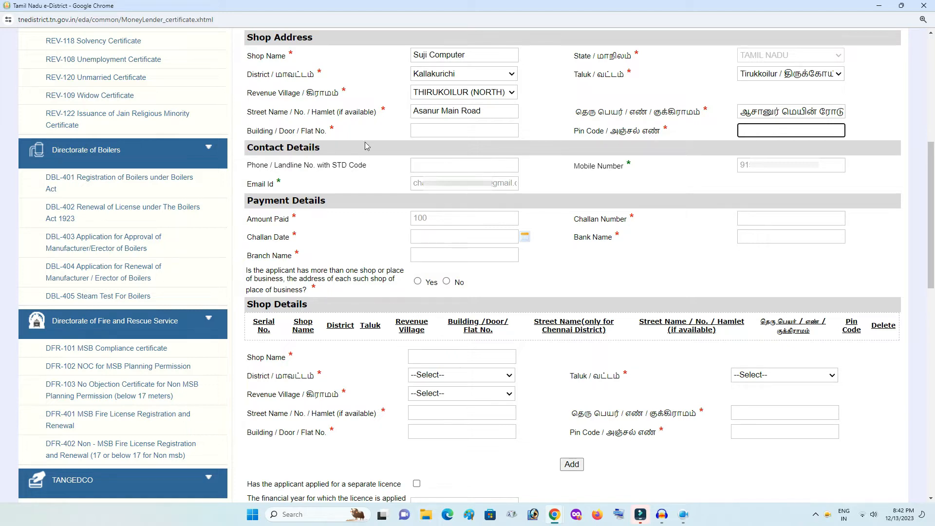
{"action": "left_click", "coordinate": [423, 131]}
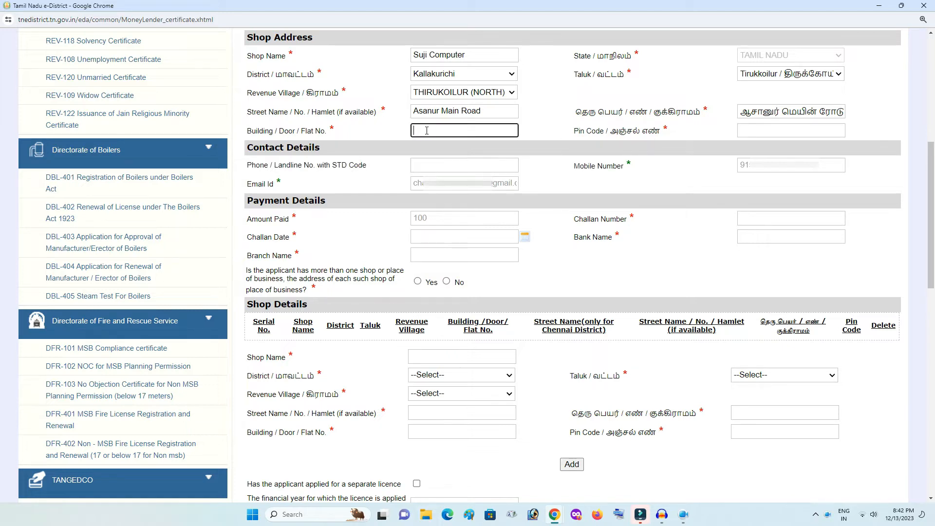
{"action": "left_click", "coordinate": [753, 129]}
{"action": "type", "text": "60575"}
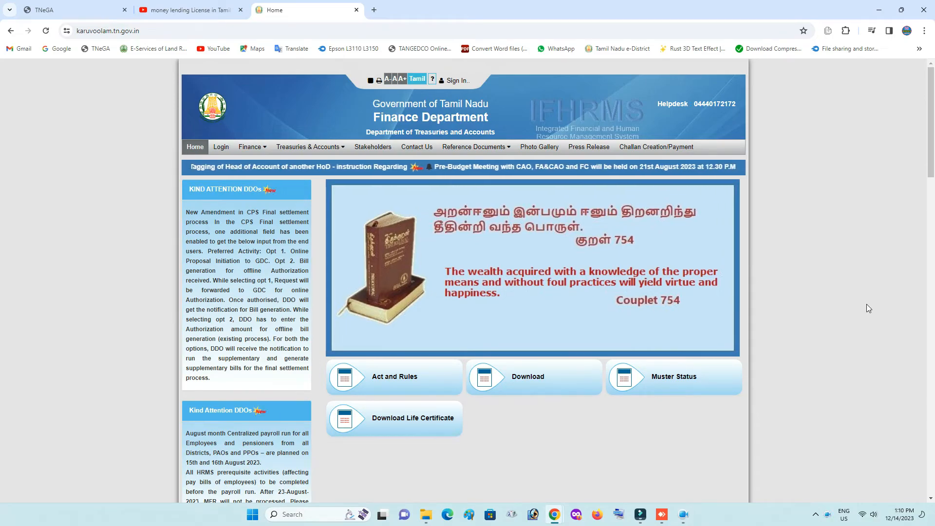
Open the Challan Creation/Payment form and start on the remitter's name
{"action": "left_click", "coordinate": [684, 148]}
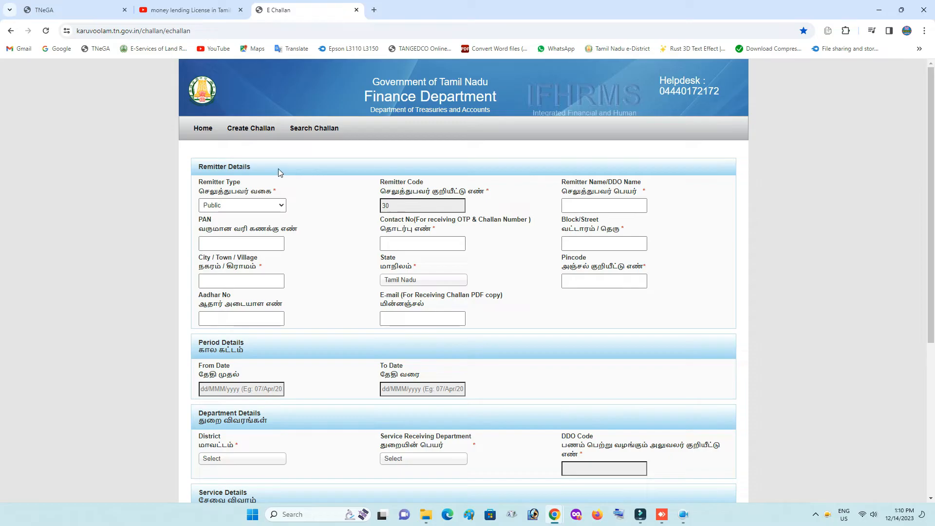
{"action": "left_click", "coordinate": [608, 205]}
Enter the remitter's name, contact number, street and village
{"action": "type", "text": "Ch"}
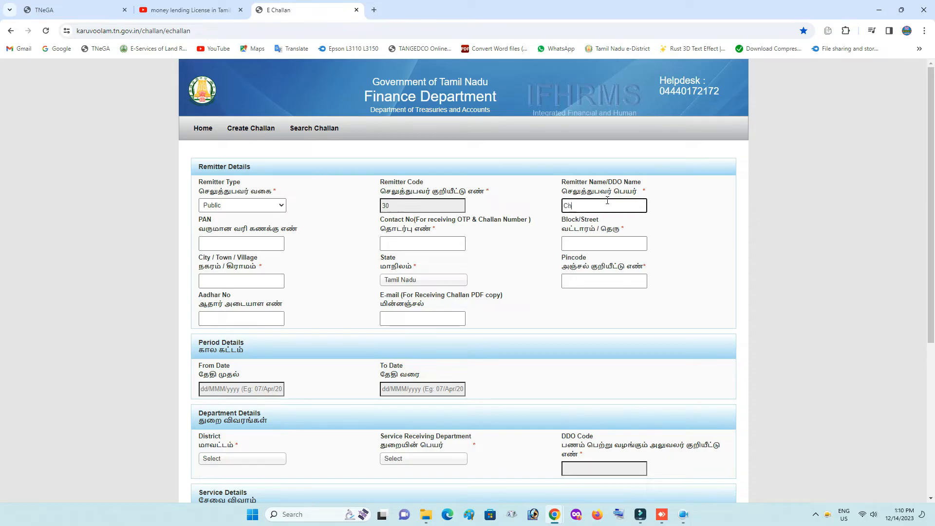
{"action": "type", "text": "andiran J"}
{"action": "left_click", "coordinate": [254, 235]}
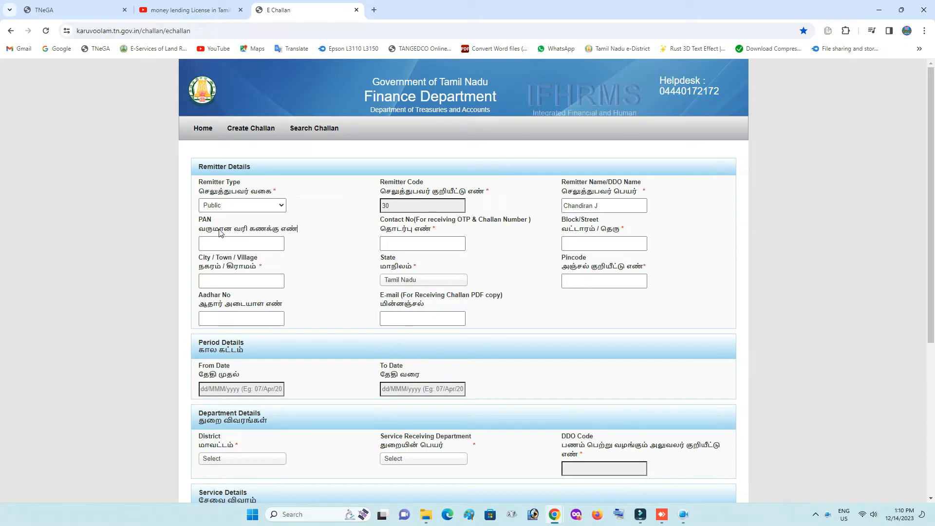
{"action": "left_click", "coordinate": [400, 245]}
{"action": "type", "text": "9150?"}
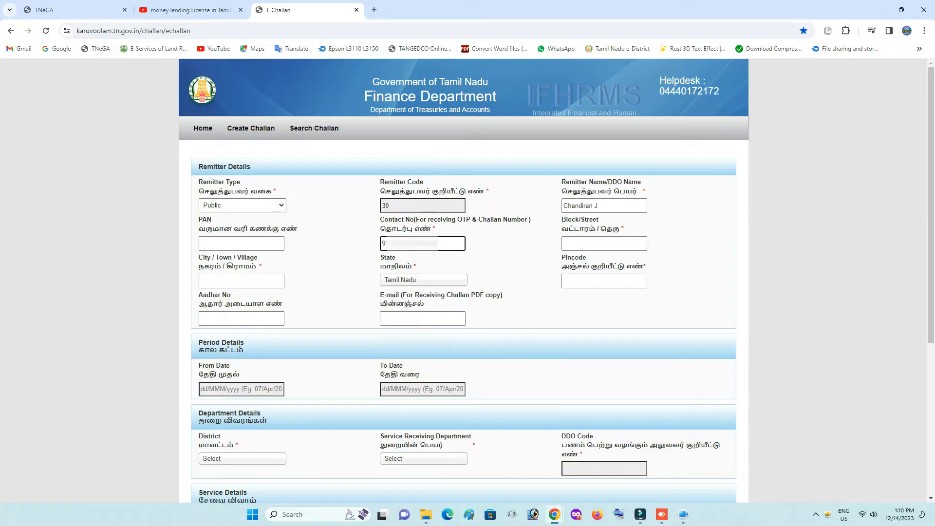
{"action": "left_click", "coordinate": [591, 238]}
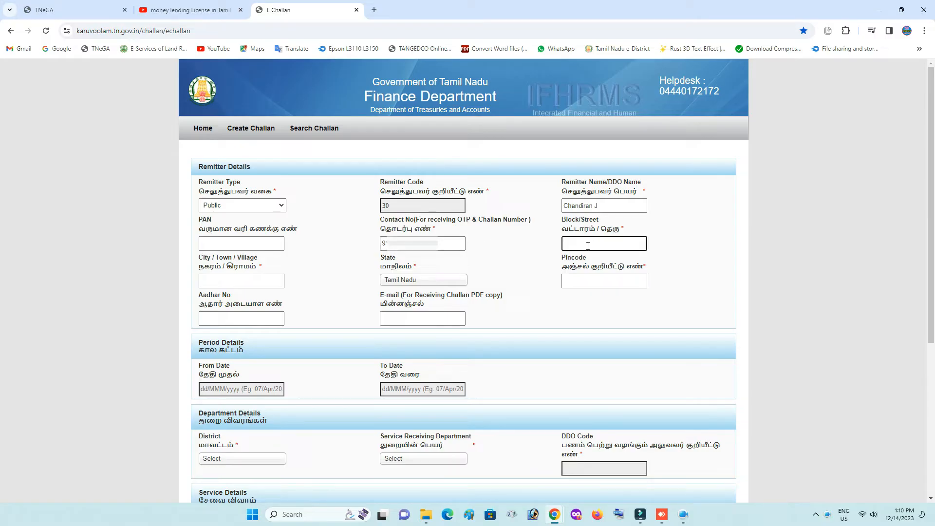
{"action": "left_click", "coordinate": [241, 280]}
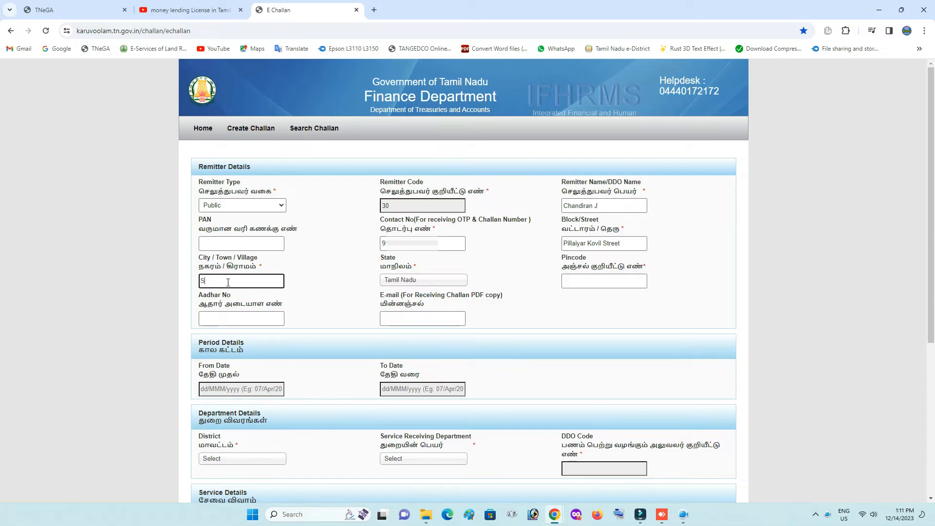
{"action": "type", "text": "Sivanarthangal"}
Keep State as Tamil Nadu and fill in the pincode and remitter's Aadhaar number
{"action": "left_click", "coordinate": [431, 282]}
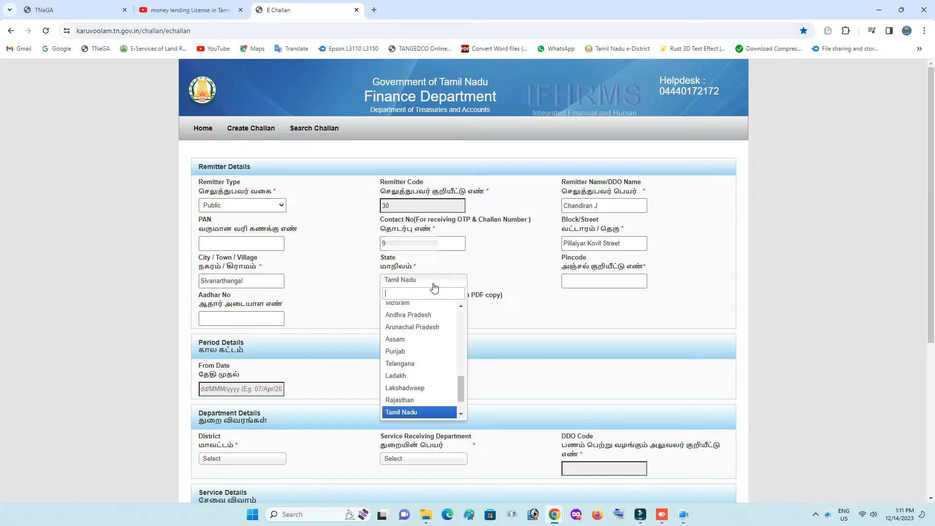
{"action": "scroll", "coordinate": [414, 385], "scroll_direction": "down", "scroll_amount": 2}
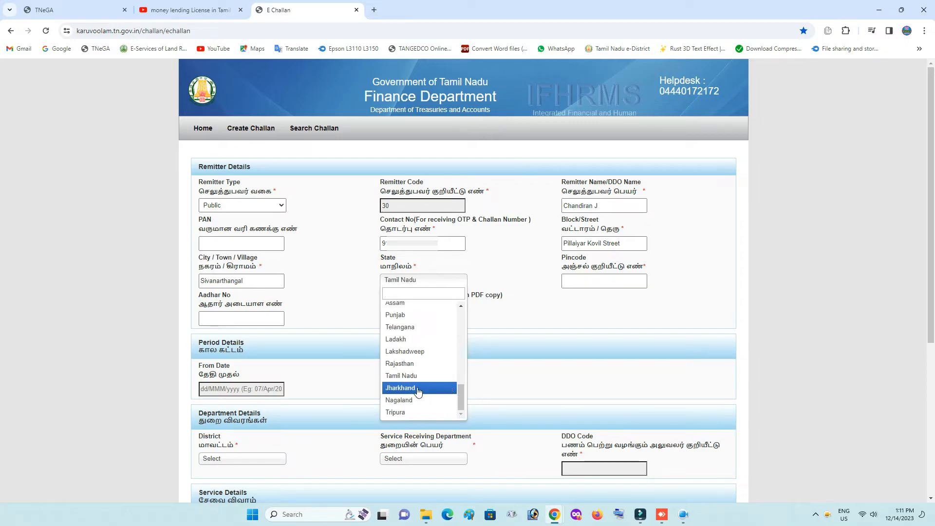
{"action": "left_click", "coordinate": [412, 385]}
{"action": "left_click", "coordinate": [581, 279]}
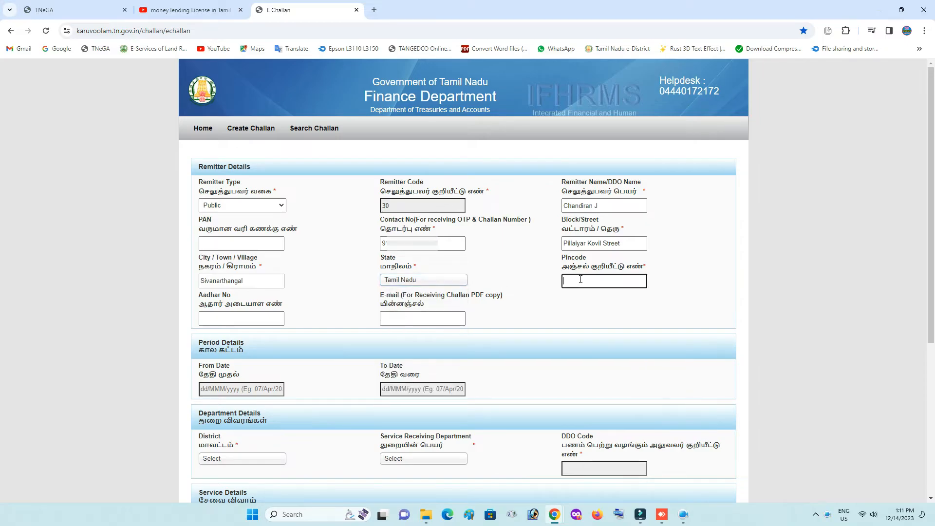
{"action": "type", "text": "605751"}
{"action": "left_click", "coordinate": [235, 318]}
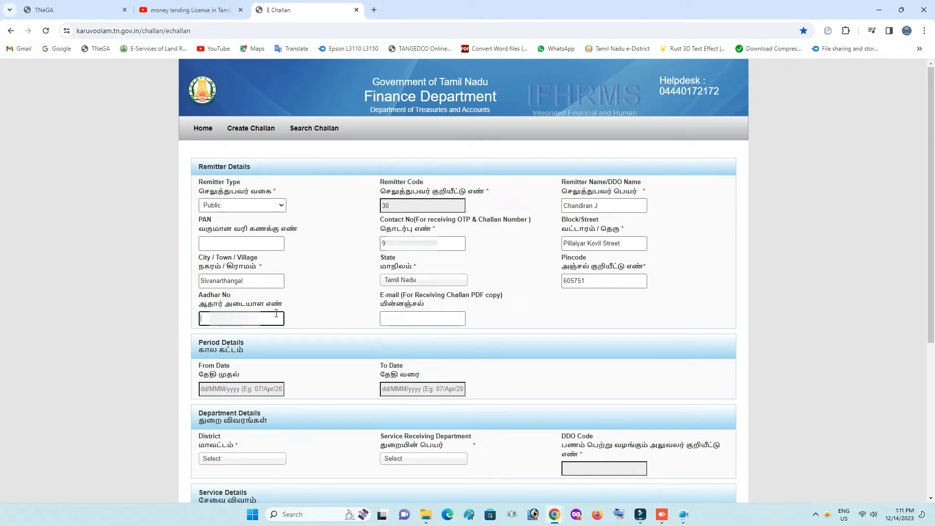
{"action": "type", "text": "53"}
{"action": "left_click", "coordinate": [308, 315]}
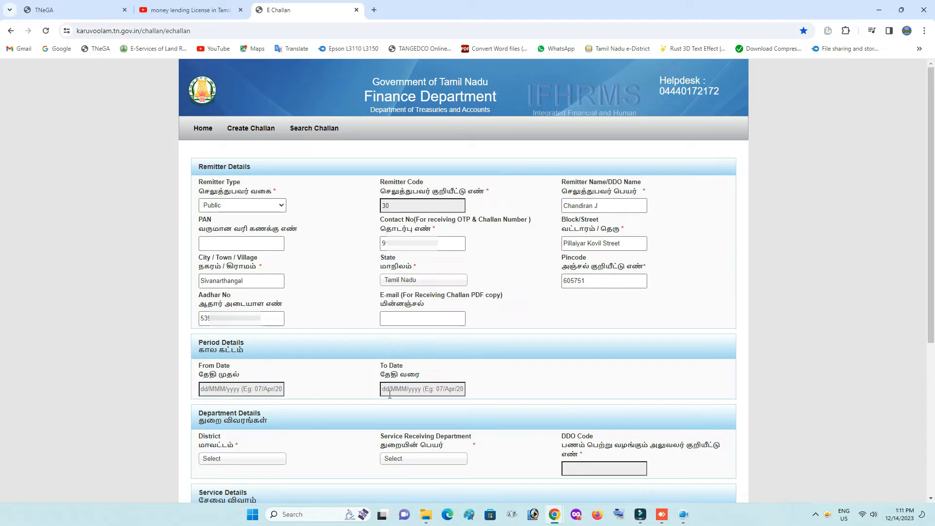
Set both challan period dates, From and To, to 14/Dec/2023
{"action": "left_click", "coordinate": [257, 386]}
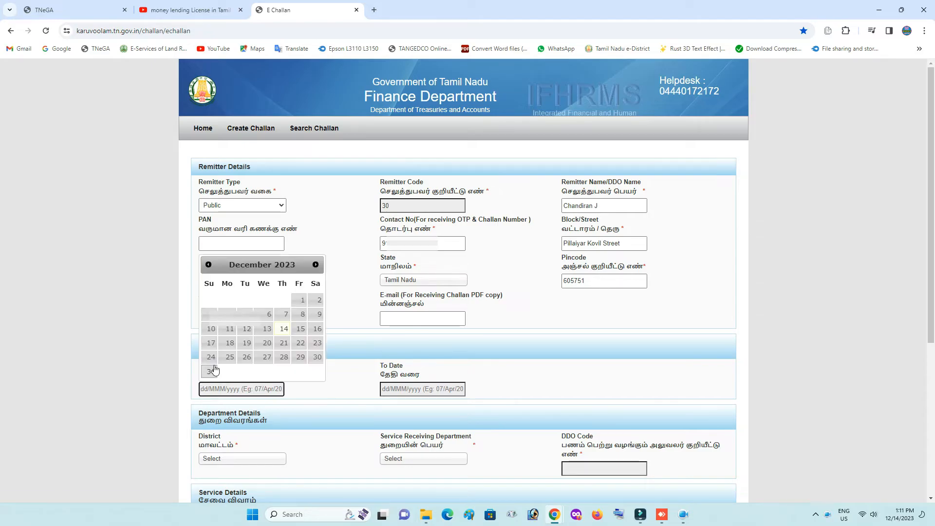
{"action": "left_click", "coordinate": [283, 331]}
{"action": "left_click", "coordinate": [415, 389]}
{"action": "left_click", "coordinate": [464, 331]}
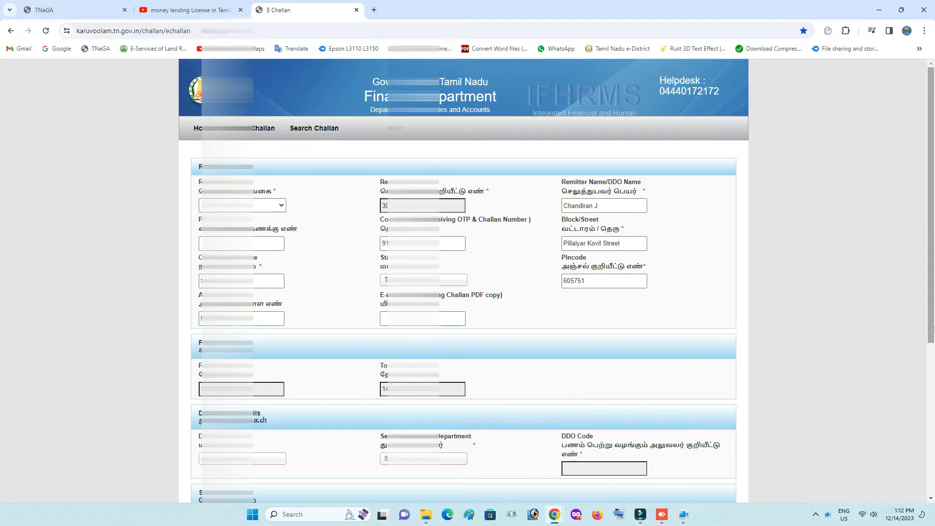
{"action": "left_click_drag", "start_coordinate": [930, 323], "coordinate": [931, 484]}
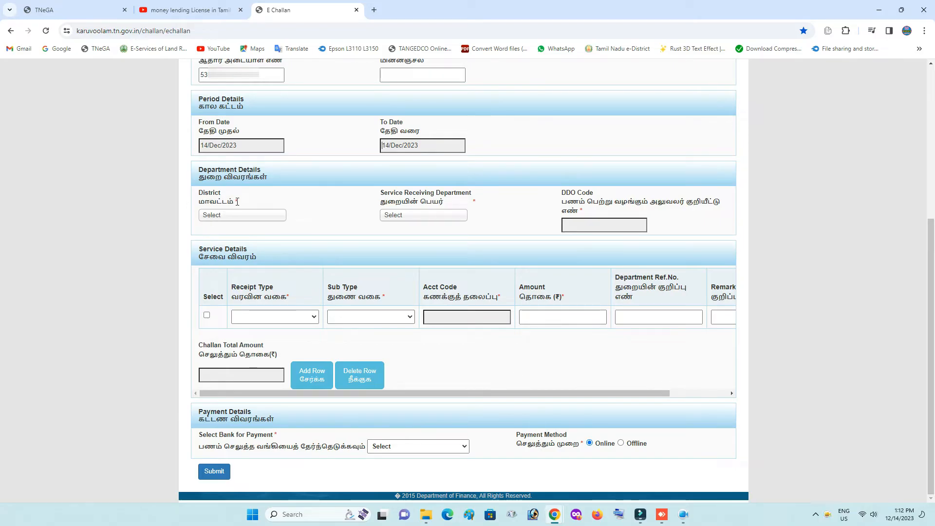
{"action": "left_click", "coordinate": [231, 214]}
{"action": "scroll", "coordinate": [252, 260], "scroll_direction": "down", "scroll_amount": 8}
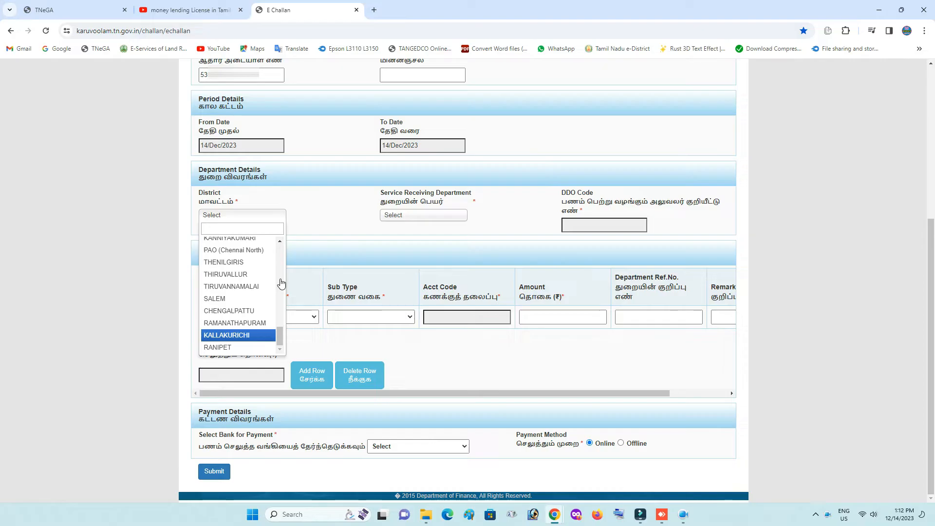
Set district KALLAKURICHI, receiving department 04102, and DDO 33040009-Tahsildar, Thirukoilur
{"action": "key", "text": "Return"}
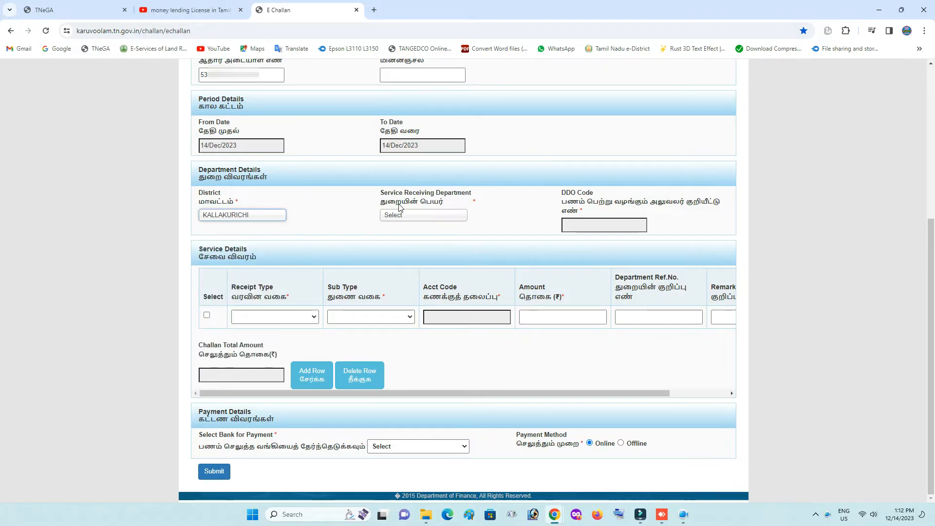
{"action": "left_click", "coordinate": [425, 216]}
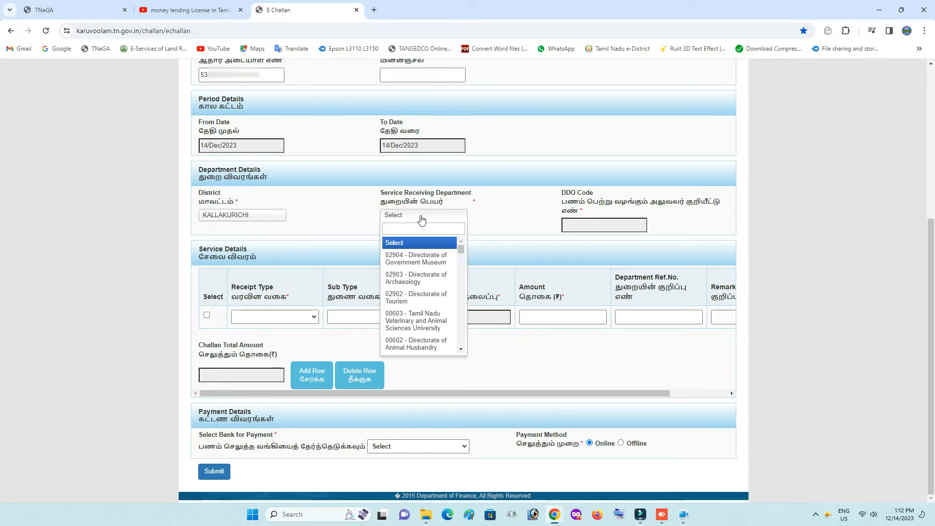
{"action": "type", "text": "04102"}
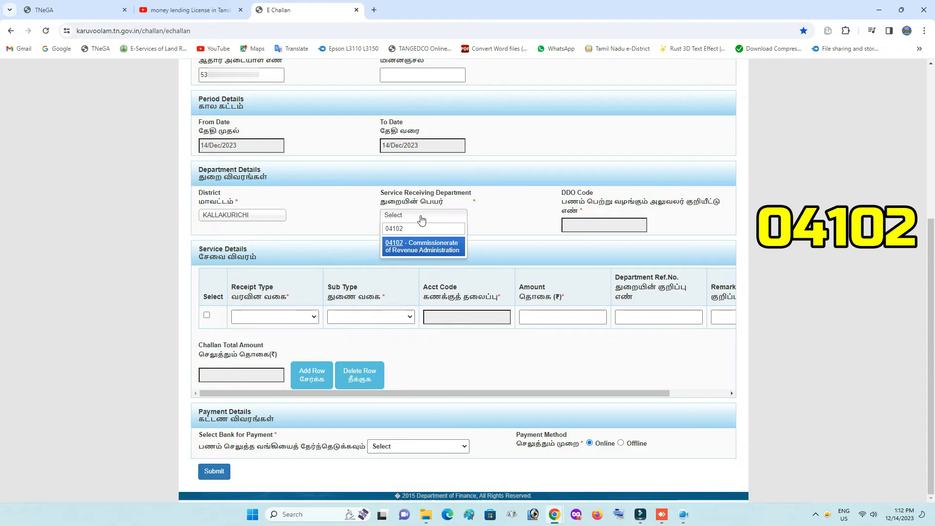
{"action": "left_click", "coordinate": [429, 250]}
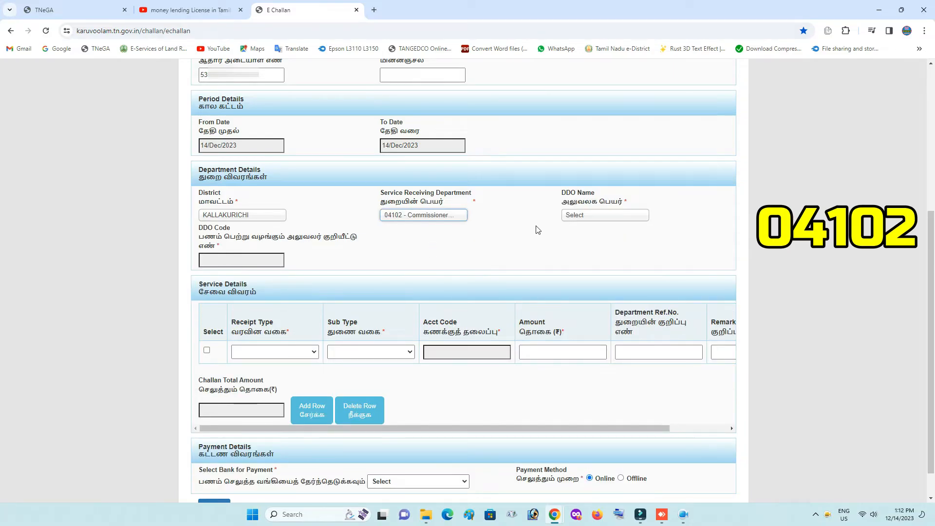
{"action": "left_click", "coordinate": [596, 215]}
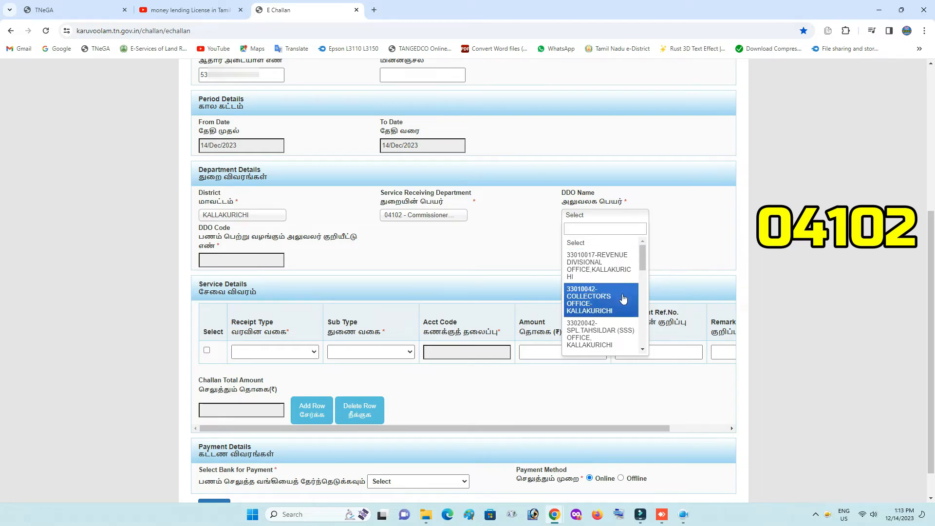
{"action": "left_click_drag", "start_coordinate": [643, 265], "coordinate": [645, 307]}
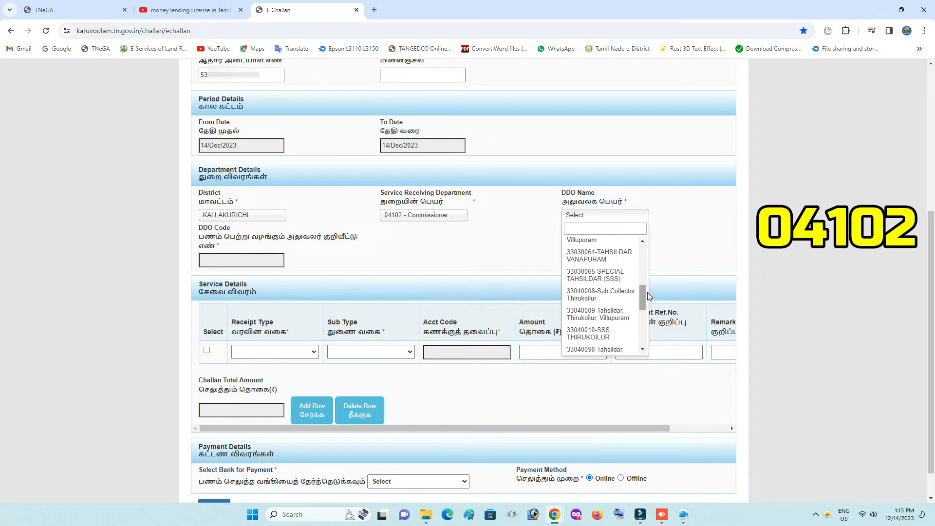
{"action": "left_click_drag", "start_coordinate": [642, 295], "coordinate": [643, 301]}
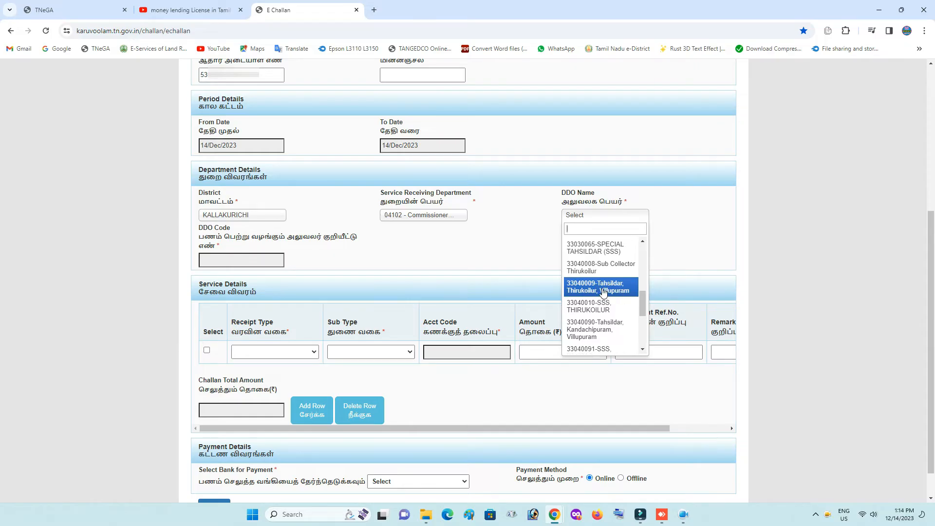
{"action": "left_click", "coordinate": [603, 288]}
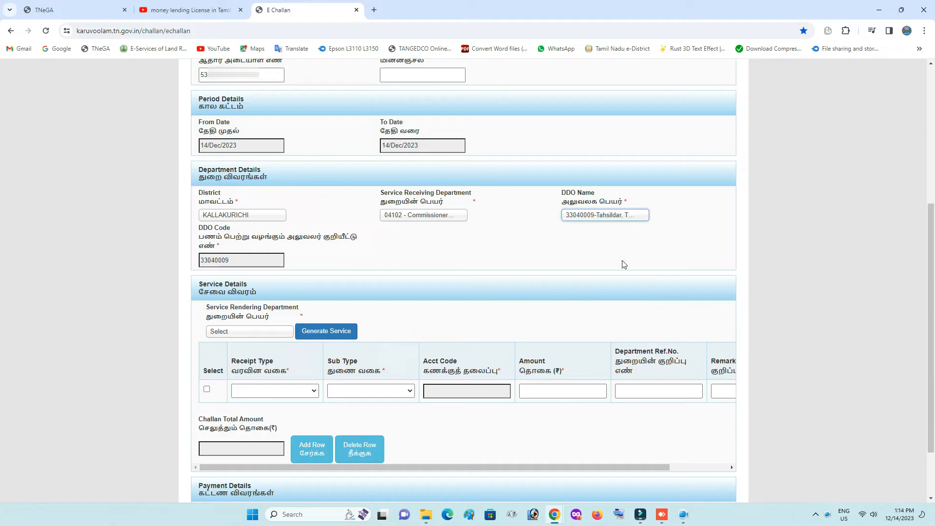
Pick 04102 Commissionerate of Revenue Administration as rendering department and generate its services
{"action": "left_click", "coordinate": [932, 341]}
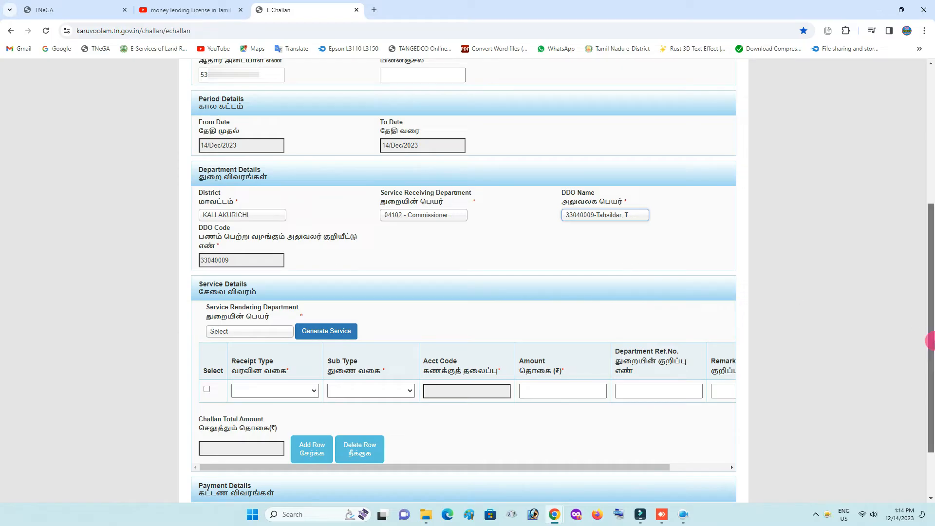
{"action": "left_click_drag", "start_coordinate": [931, 341], "coordinate": [931, 385]}
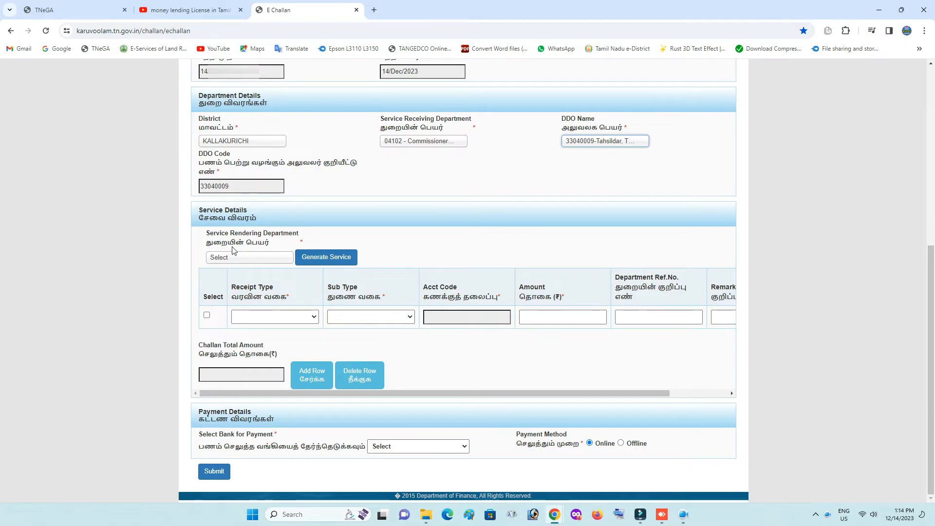
{"action": "left_click", "coordinate": [246, 260]}
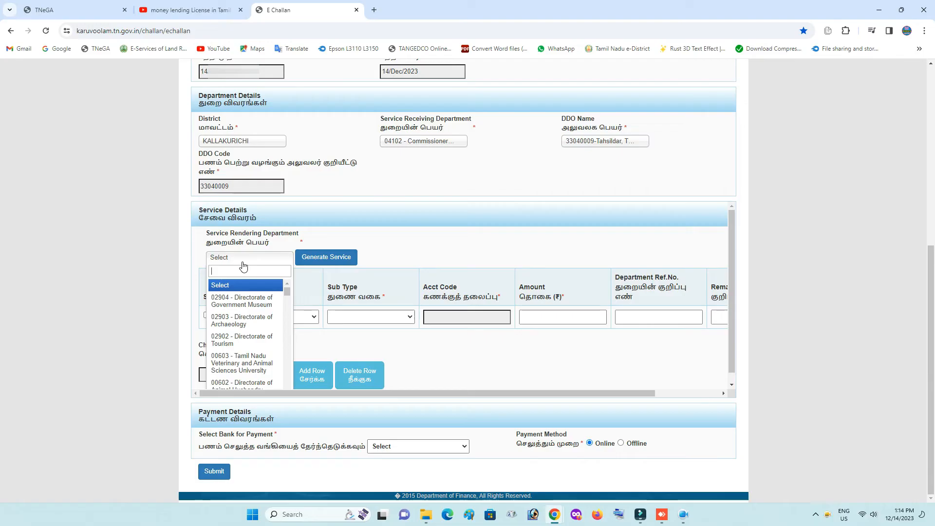
{"action": "type", "text": "0412"}
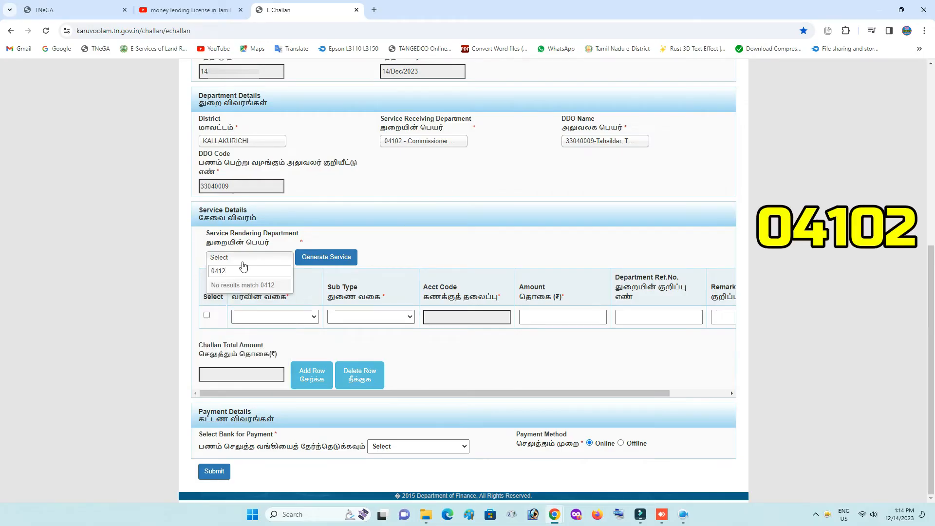
{"action": "key", "text": "BackSpace"}
{"action": "type", "text": "02"}
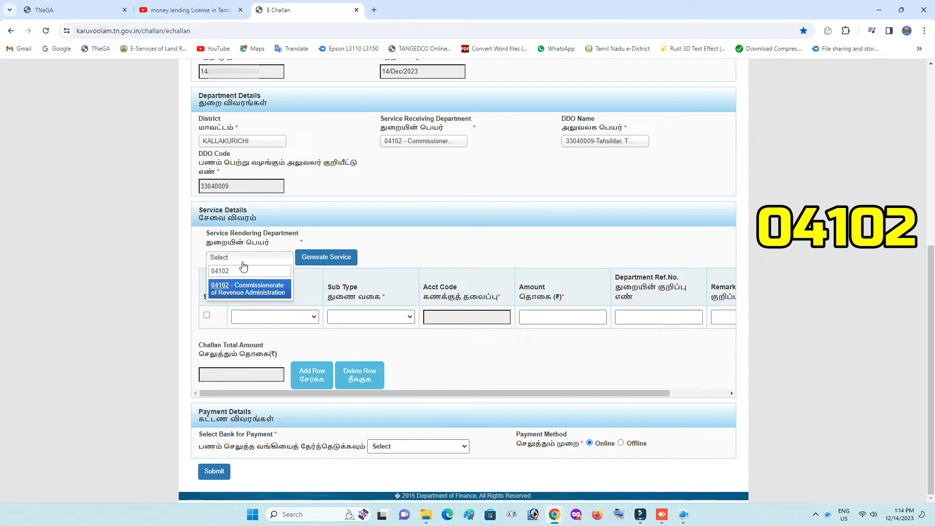
{"action": "left_click", "coordinate": [258, 289]}
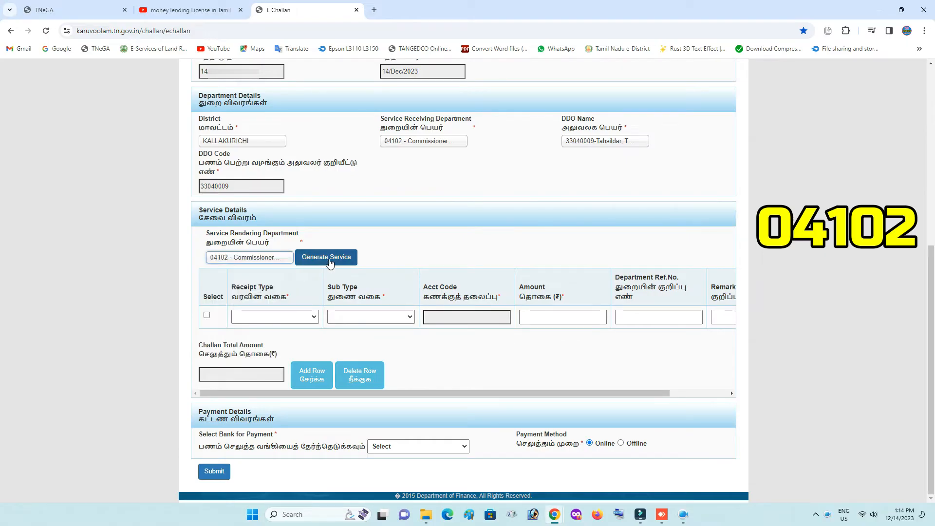
{"action": "left_click", "coordinate": [328, 258]}
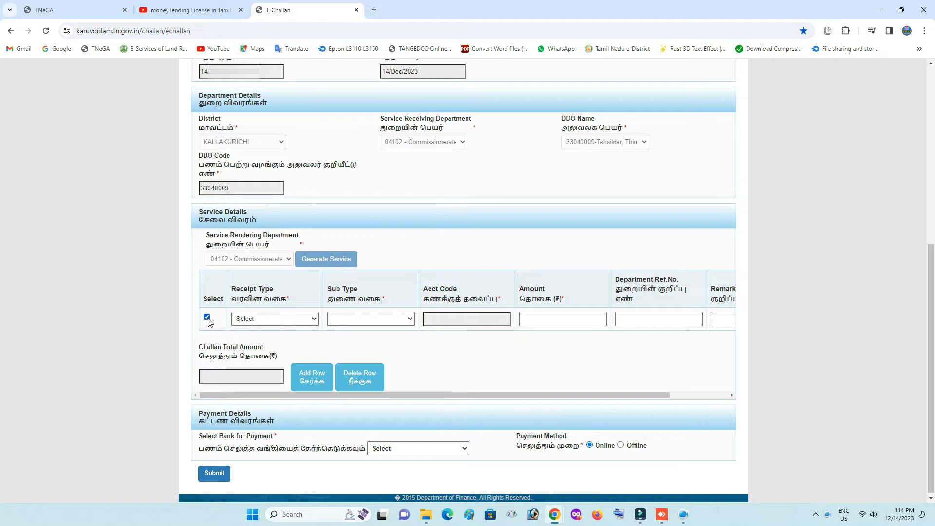
Set the service row to Licence / Renewal Fees, sub type Administration of Money Lenders Act
{"action": "left_click", "coordinate": [285, 319]}
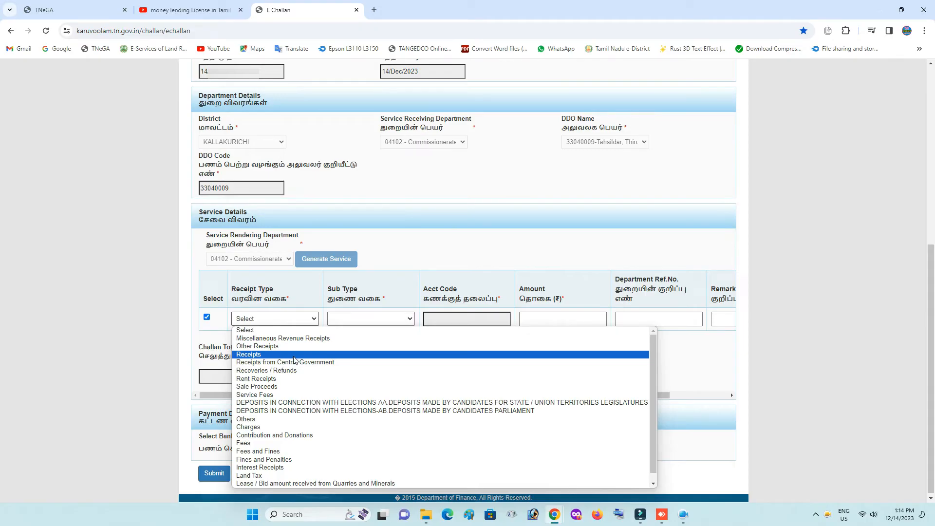
{"action": "scroll", "coordinate": [297, 378], "scroll_direction": "down", "scroll_amount": 1}
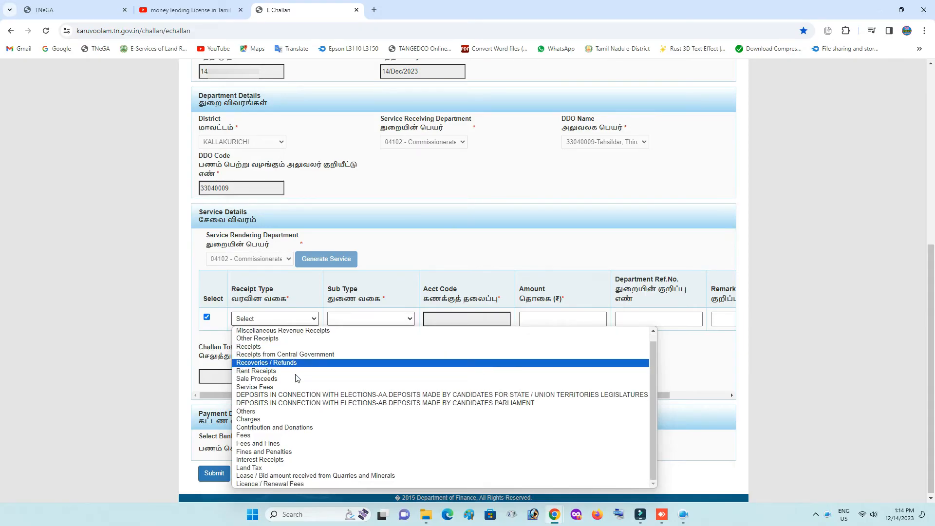
{"action": "left_click", "coordinate": [289, 485]}
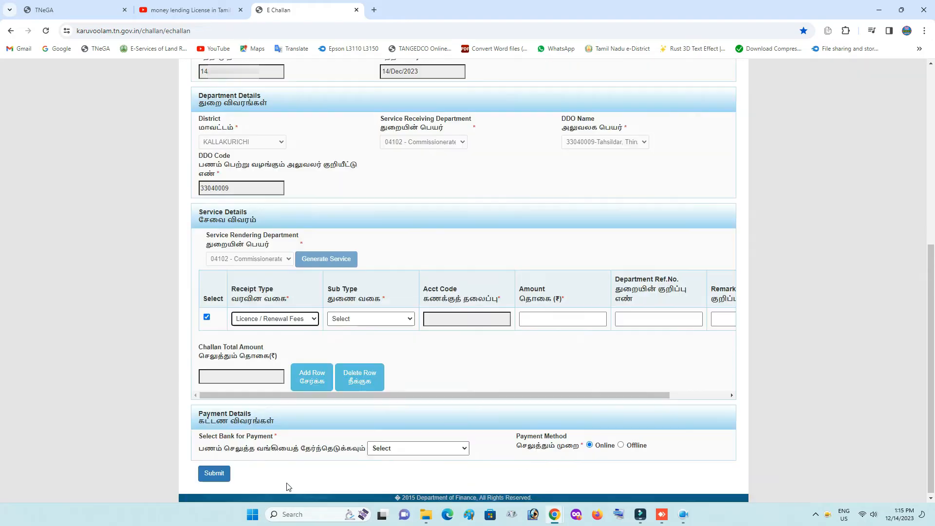
{"action": "left_click", "coordinate": [370, 319]}
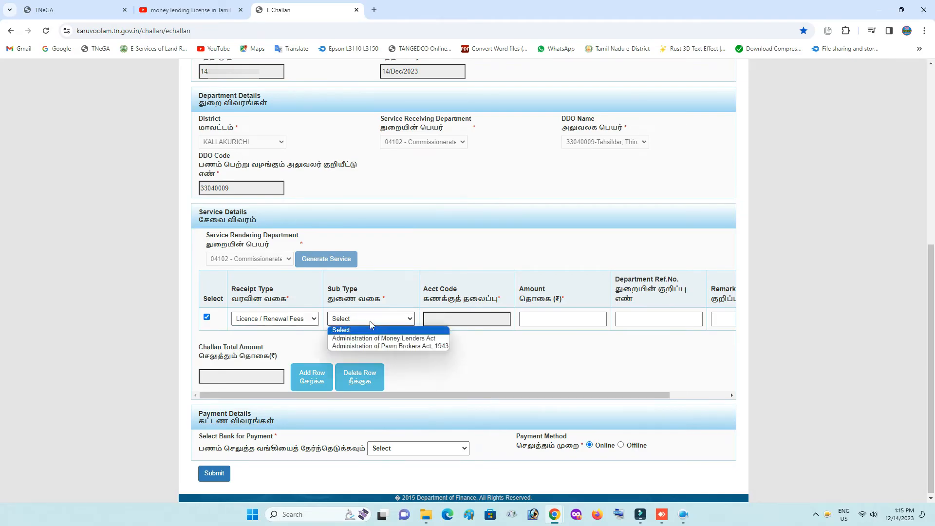
{"action": "left_click", "coordinate": [394, 339]}
{"action": "left_click", "coordinate": [64, 11]}
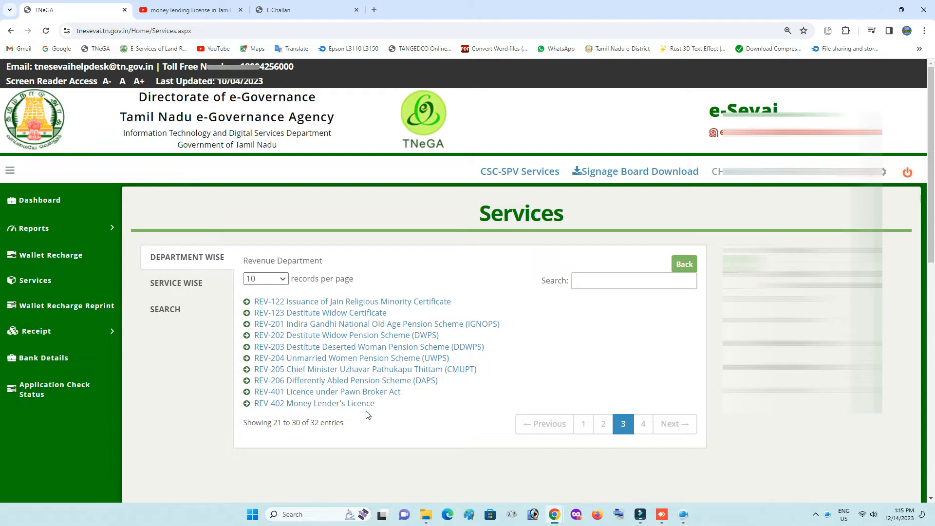
{"action": "left_click", "coordinate": [335, 6]}
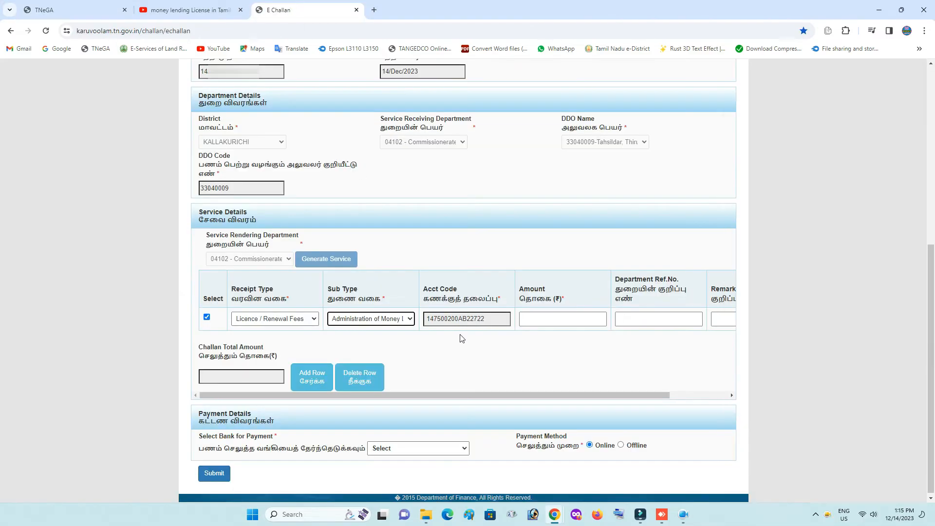
{"action": "left_click", "coordinate": [395, 323]}
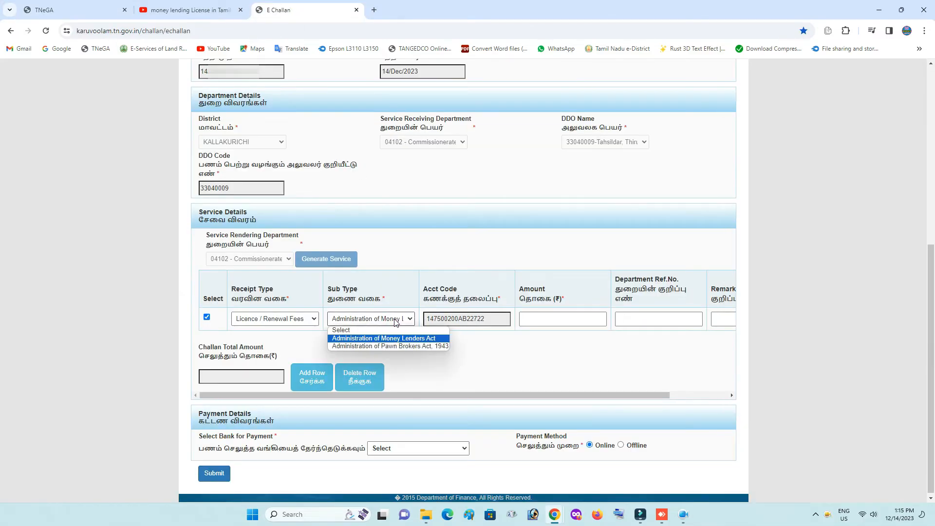
{"action": "left_click", "coordinate": [425, 341]}
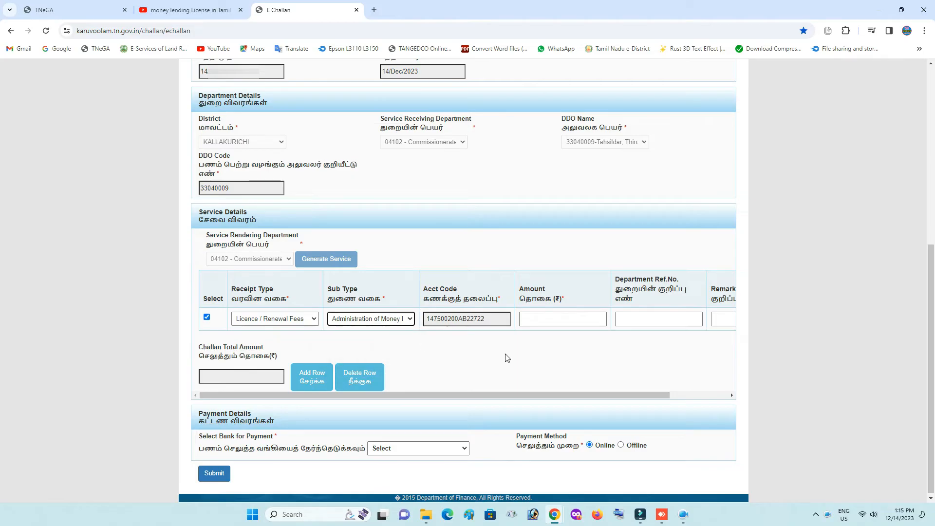
{"action": "left_click", "coordinate": [550, 322]}
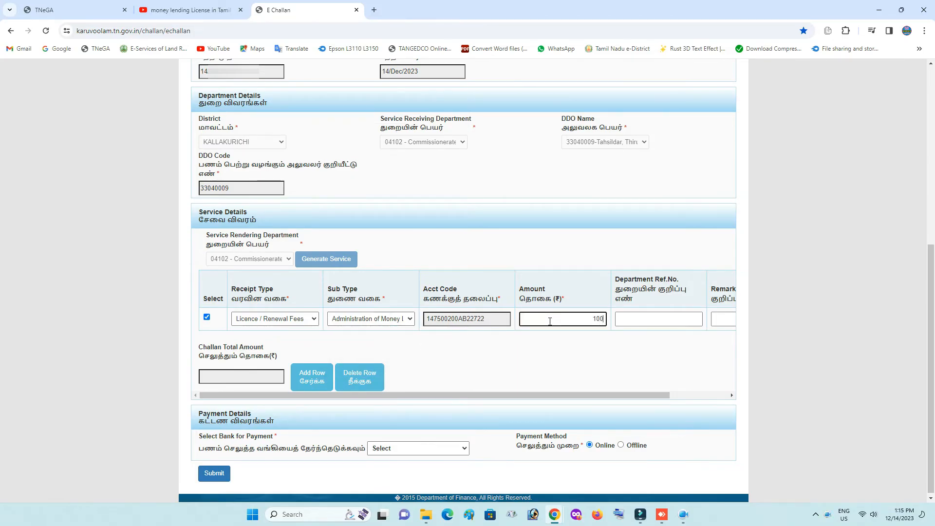
Commit amount 100 and paste 'REV-402 Money Lender's Licence' from e-Sevai as Department Ref.No
{"action": "left_click", "coordinate": [583, 368]}
{"action": "left_click", "coordinate": [658, 319]}
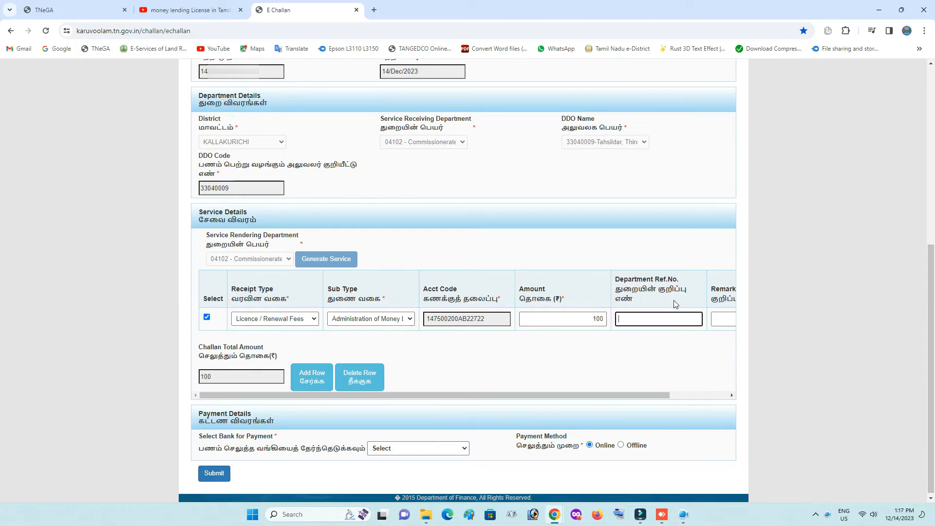
{"action": "left_click", "coordinate": [73, 10]}
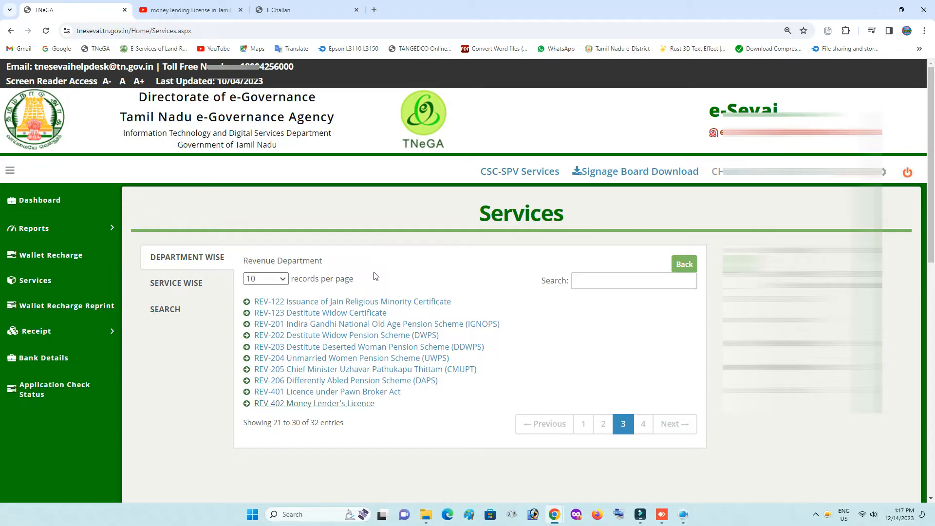
{"action": "left_click_drag", "start_coordinate": [399, 411], "coordinate": [258, 409]}
{"action": "key", "text": "ctrl+c"}
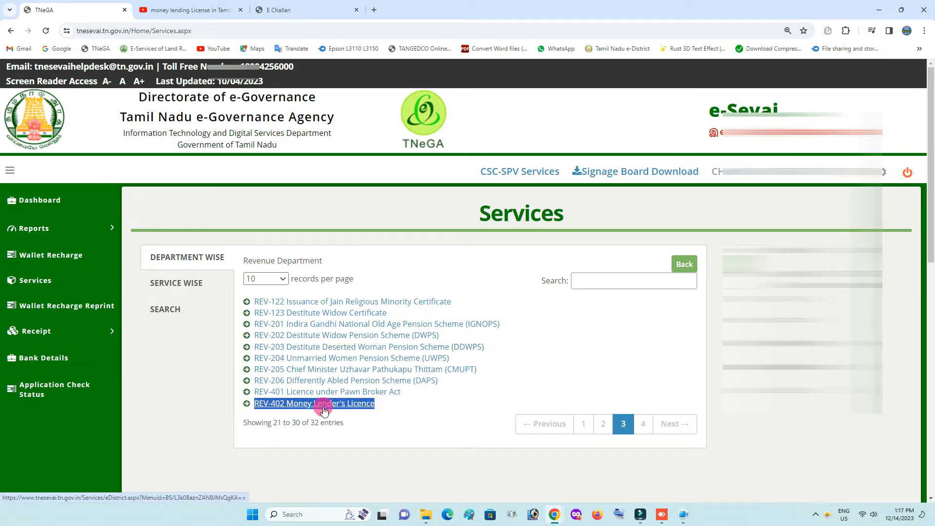
{"action": "left_click", "coordinate": [438, 412]}
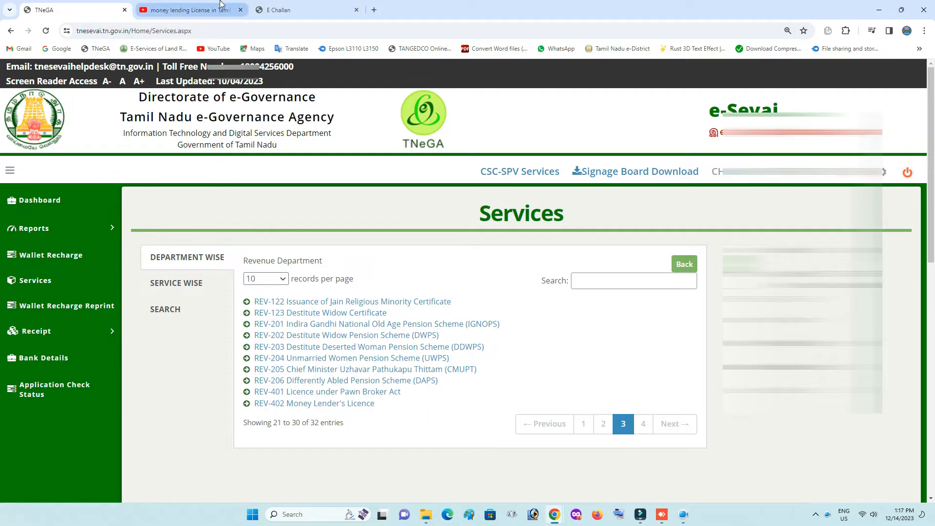
{"action": "left_click", "coordinate": [278, 9]}
{"action": "left_click", "coordinate": [665, 323]}
{"action": "key", "text": "ctrl+v"}
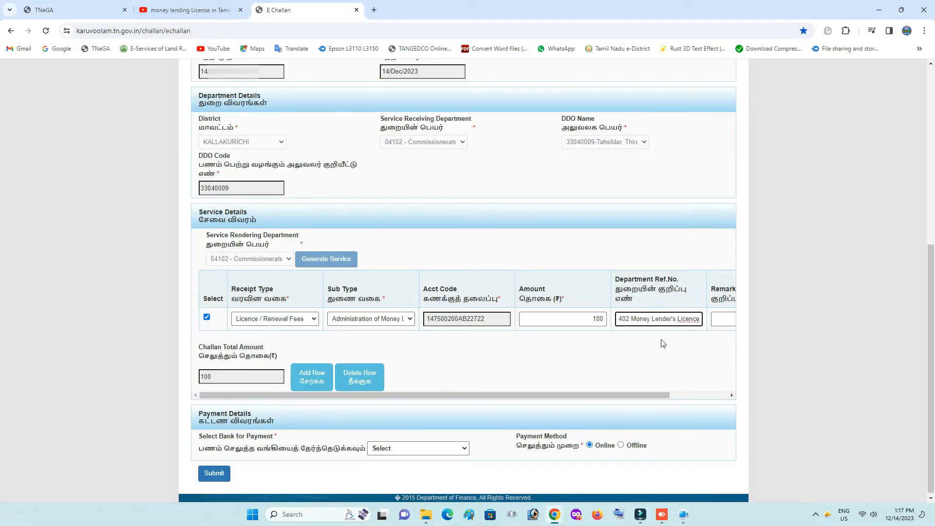
{"action": "left_click", "coordinate": [712, 321]}
{"action": "left_click", "coordinate": [685, 341]}
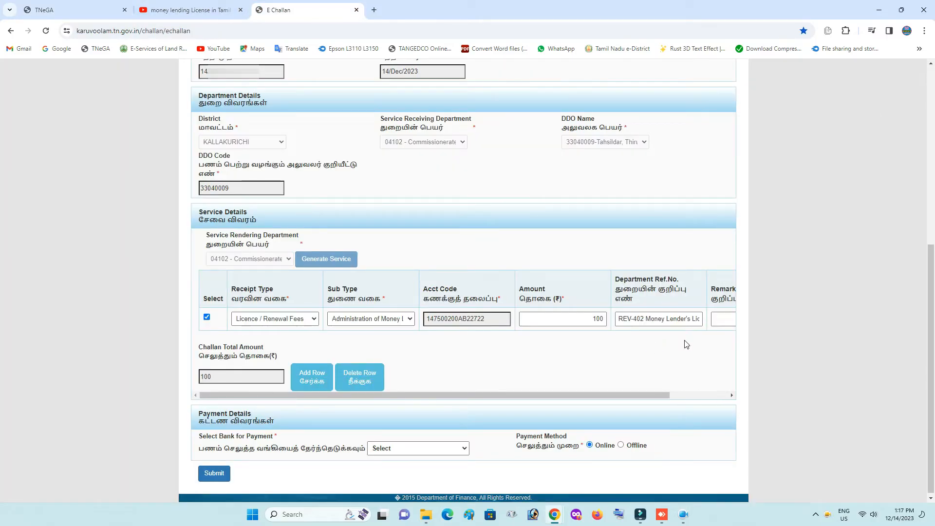
{"action": "scroll", "coordinate": [288, 339], "scroll_direction": "down", "scroll_amount": 1}
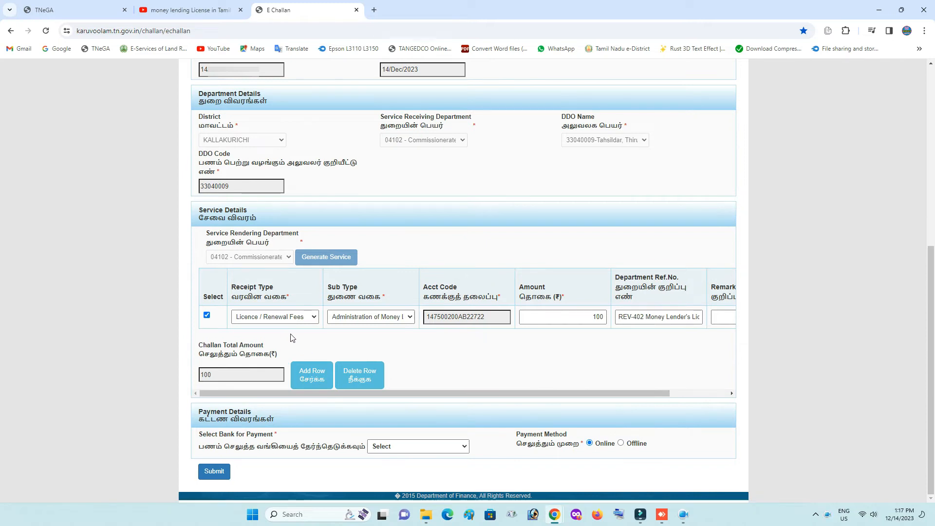
Add a second challan row: Licence / Renewal Fees, Pawn Brokers Act sub type, amount 100
{"action": "left_click", "coordinate": [314, 380]}
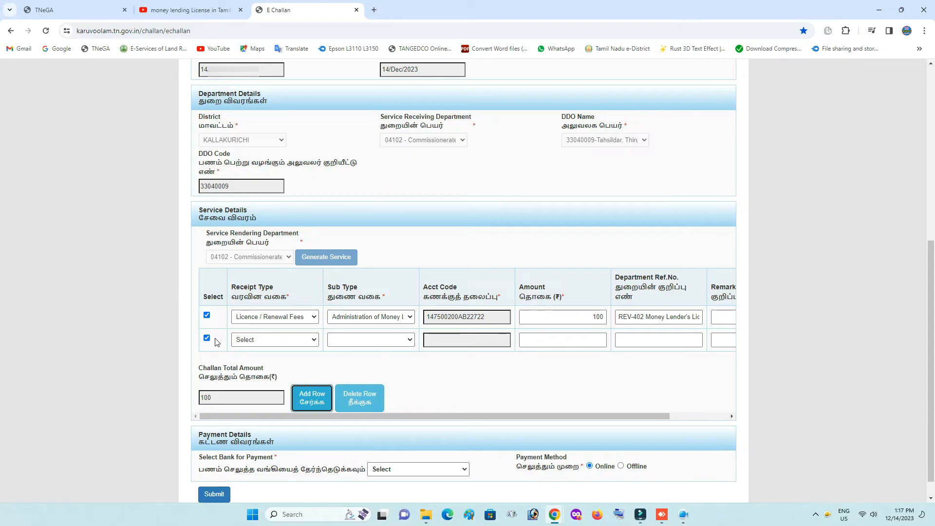
{"action": "left_click", "coordinate": [273, 340]}
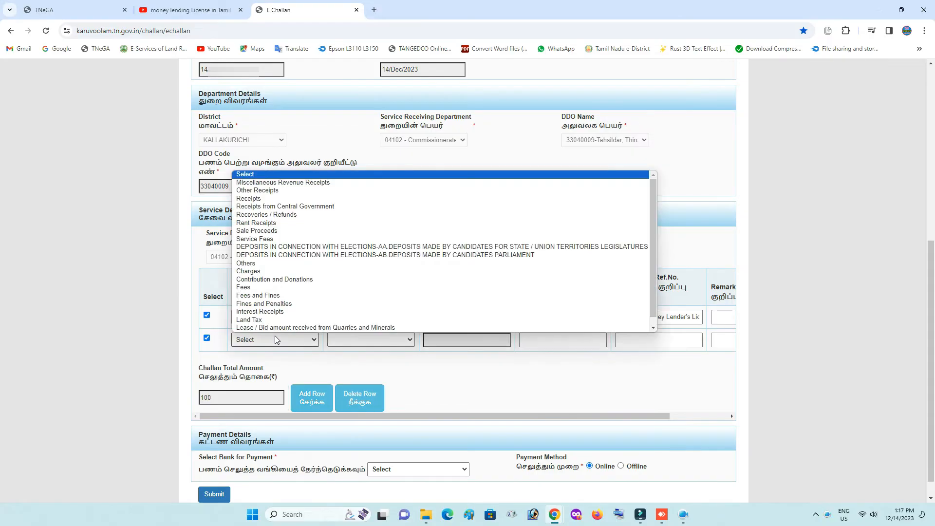
{"action": "scroll", "coordinate": [322, 284], "scroll_direction": "down", "scroll_amount": 2}
{"action": "left_click", "coordinate": [290, 326]}
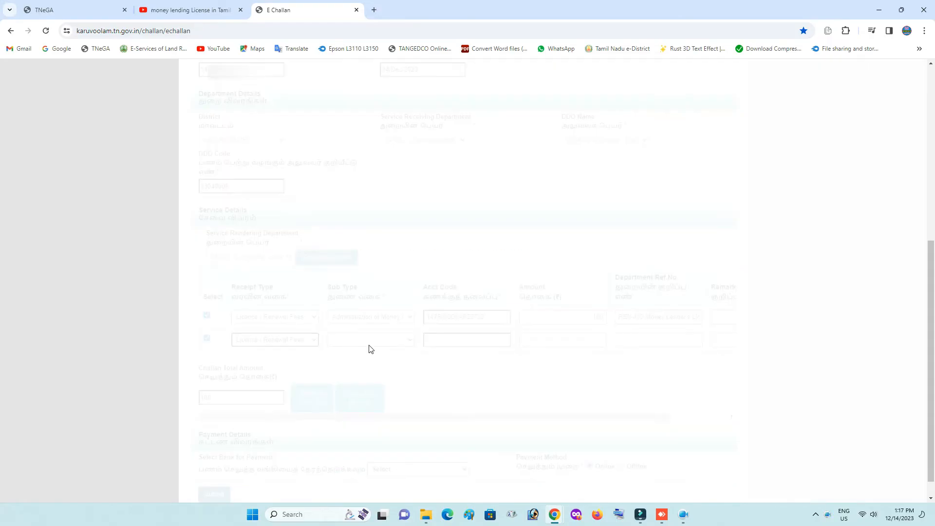
{"action": "left_click", "coordinate": [371, 341]}
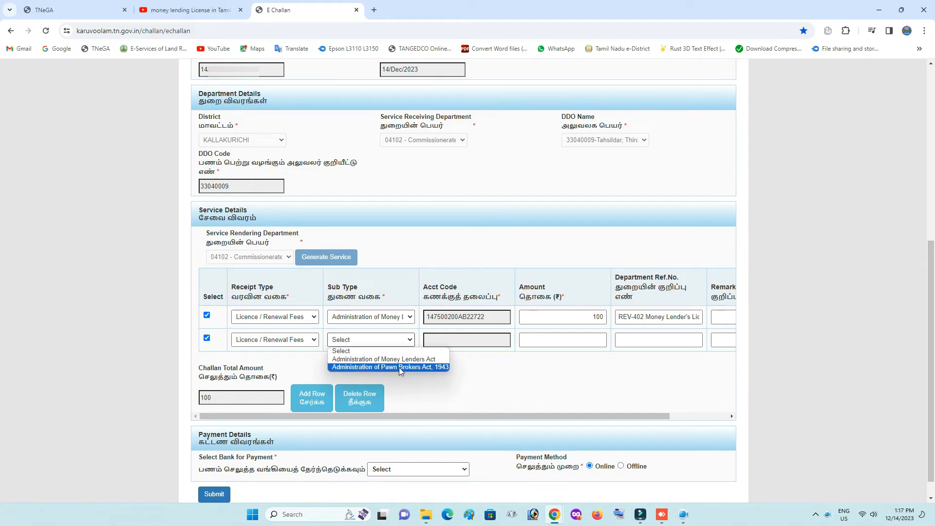
{"action": "left_click", "coordinate": [424, 369]}
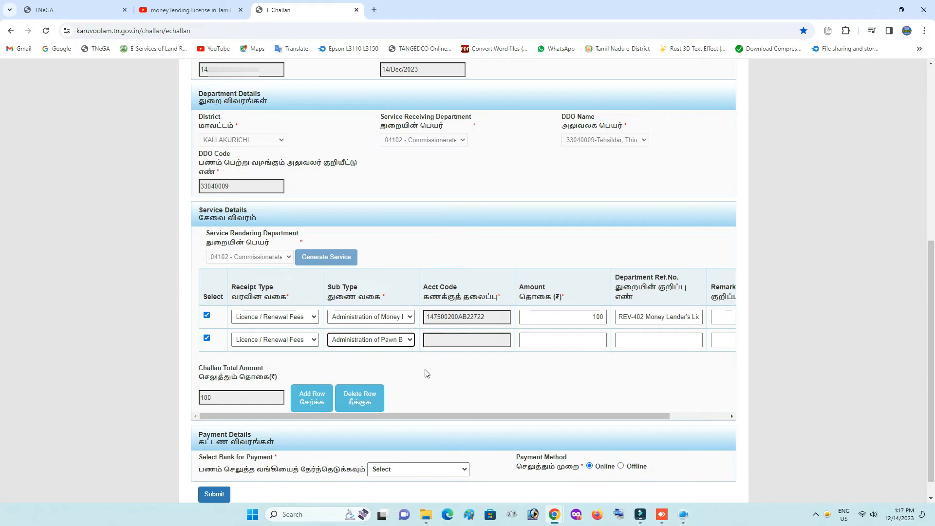
{"action": "left_click", "coordinate": [556, 340]}
{"action": "type", "text": "1"}
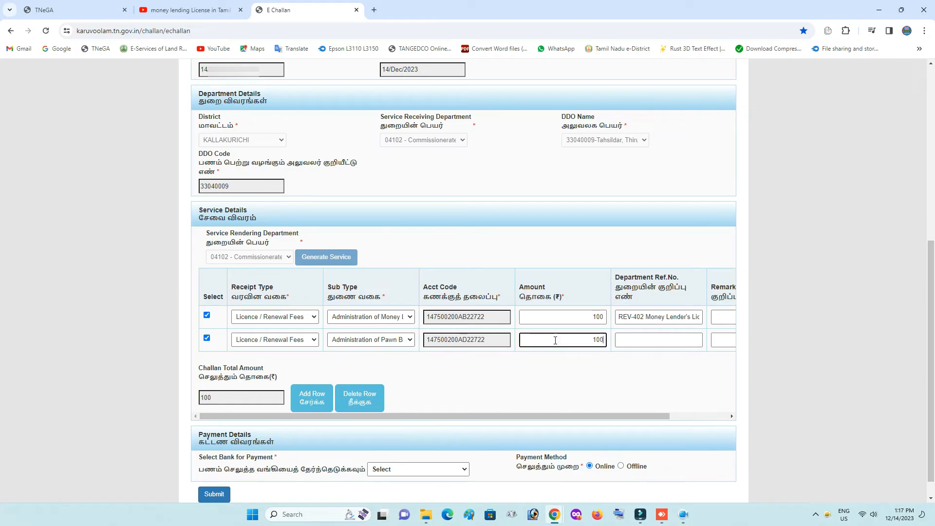
{"action": "type", "text": "00"}
{"action": "left_click", "coordinate": [644, 341]}
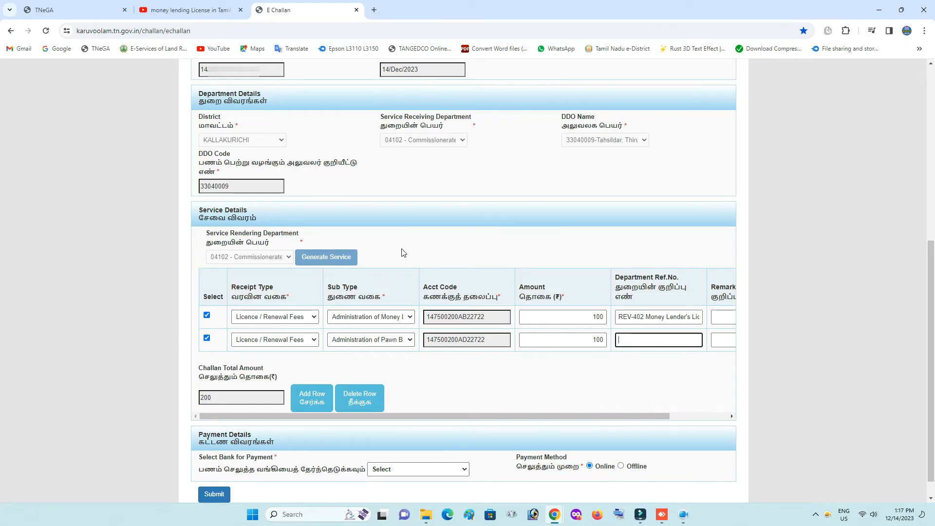
Copy the REV-401 Pawn Broker licence name from e-Sevai into the row's Ref.No
{"action": "left_click", "coordinate": [73, 9]}
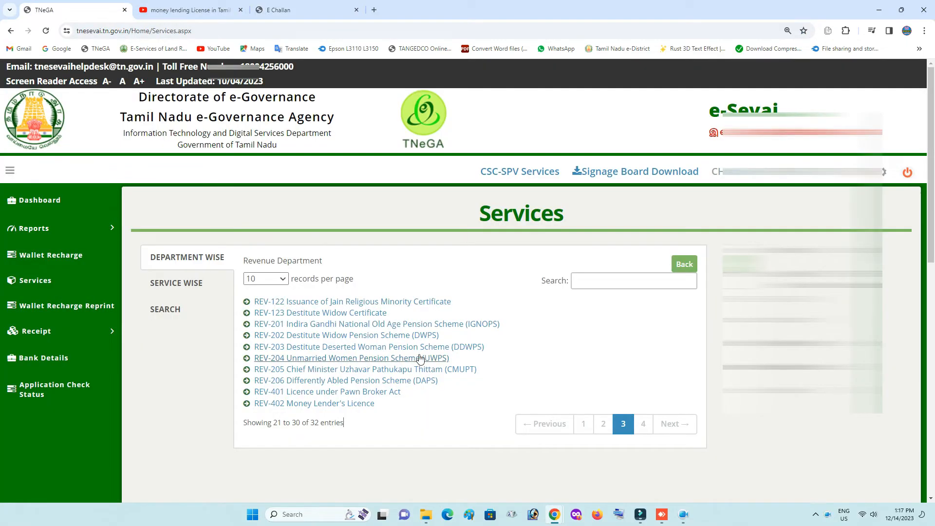
{"action": "left_click_drag", "start_coordinate": [414, 397], "coordinate": [254, 393]}
{"action": "key", "text": "ctrl+c"}
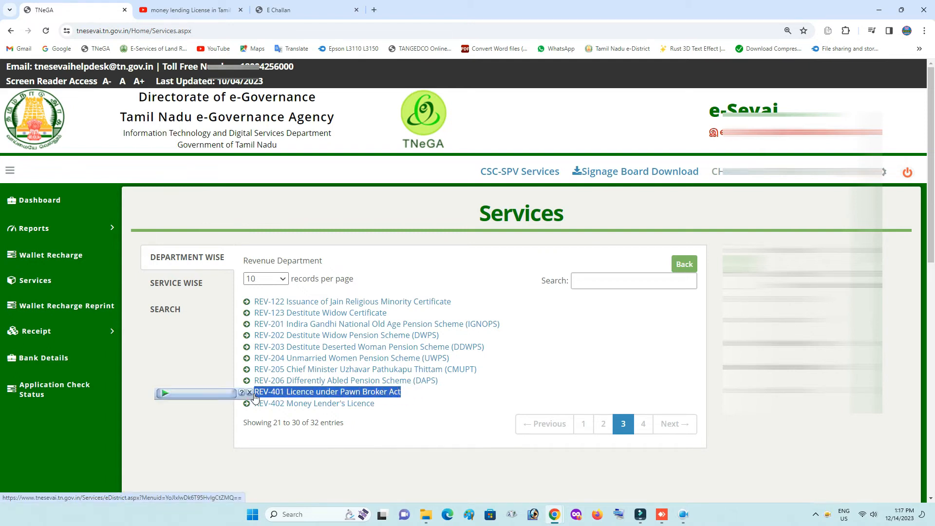
{"action": "left_click", "coordinate": [288, 10]}
{"action": "key", "text": "ctrl+v"}
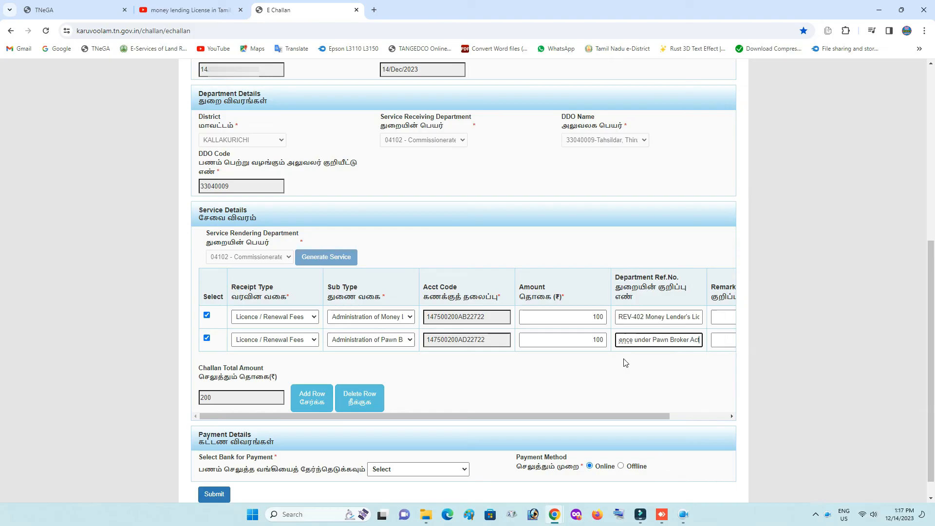
{"action": "left_click", "coordinate": [618, 364]}
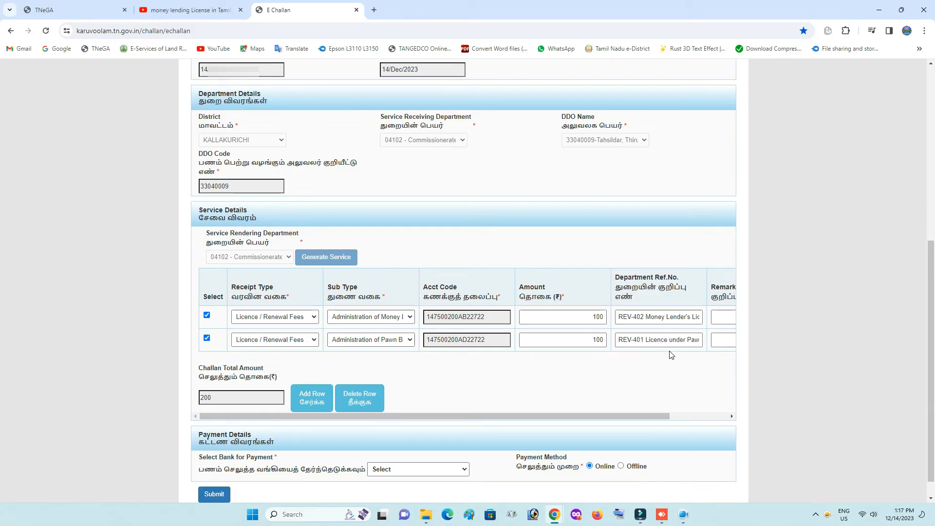
{"action": "left_click", "coordinate": [689, 363]}
{"action": "left_click", "coordinate": [716, 345]}
{"action": "left_click", "coordinate": [644, 368]}
Delete the Pawn Brokers row and keep Administration of Money Lenders Act as the first row's sub type
{"action": "scroll", "coordinate": [420, 370], "scroll_direction": "down", "scroll_amount": 1}
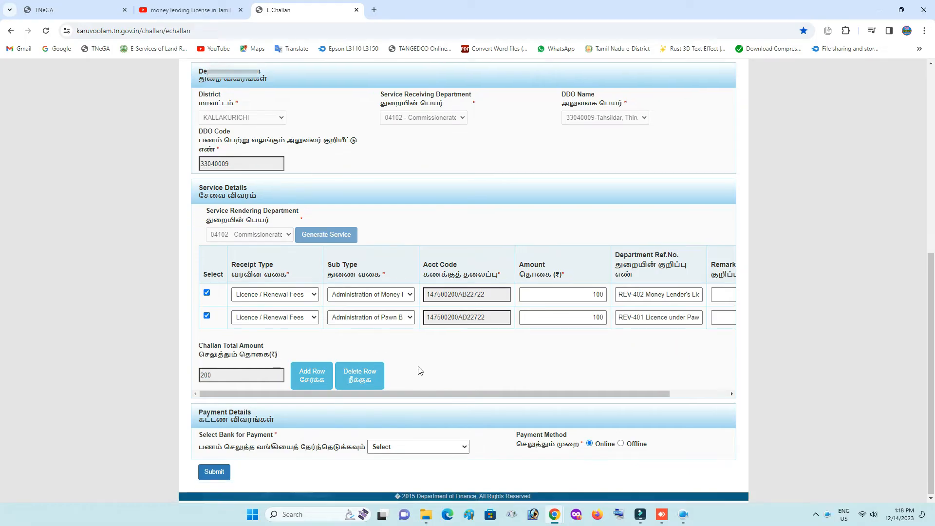
{"action": "left_click", "coordinate": [364, 375]}
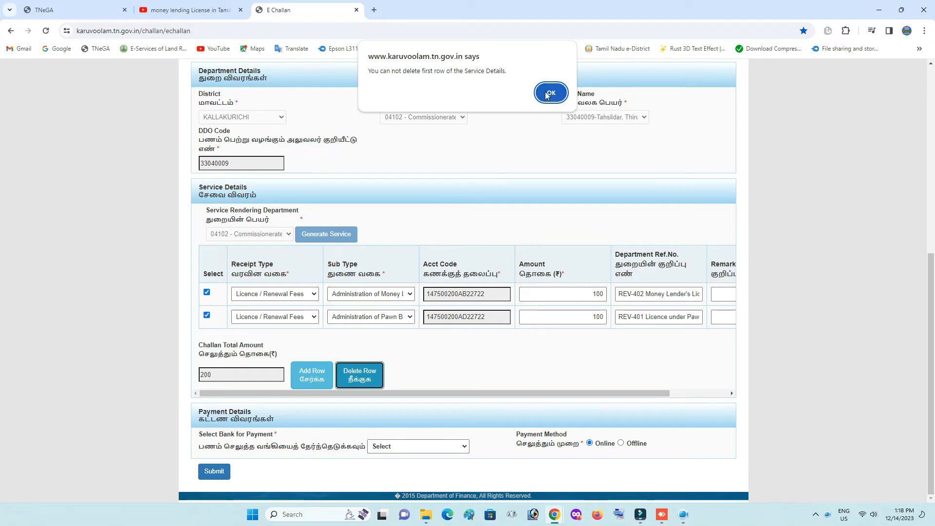
{"action": "left_click", "coordinate": [547, 94]}
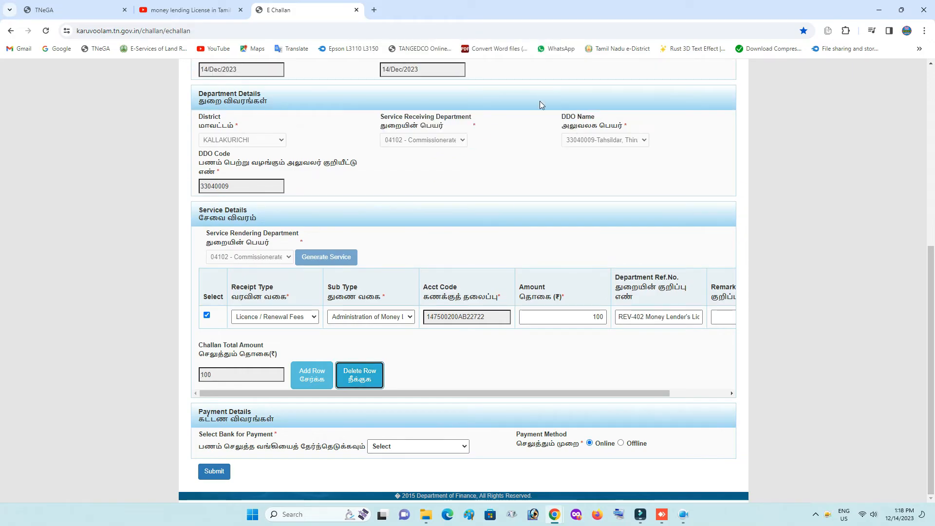
{"action": "left_click", "coordinate": [408, 318]}
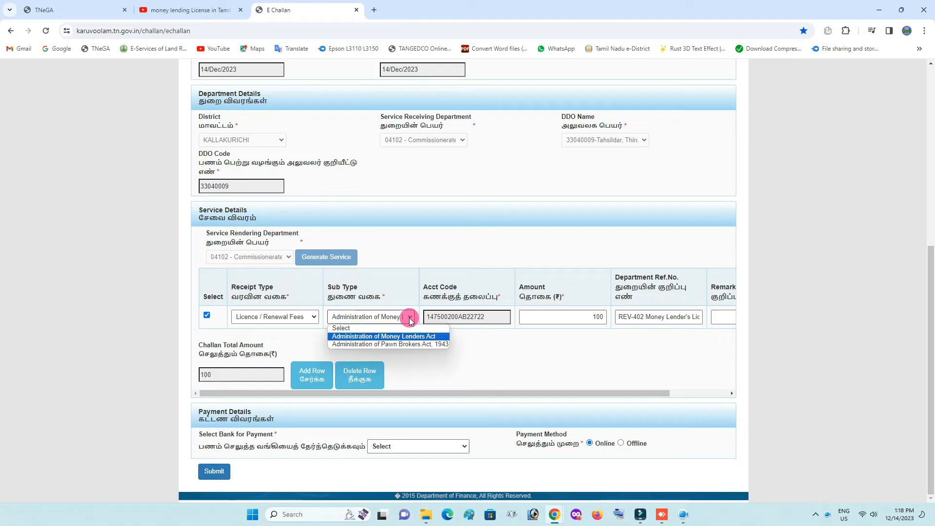
{"action": "left_click", "coordinate": [409, 318]}
{"action": "left_click", "coordinate": [434, 347]}
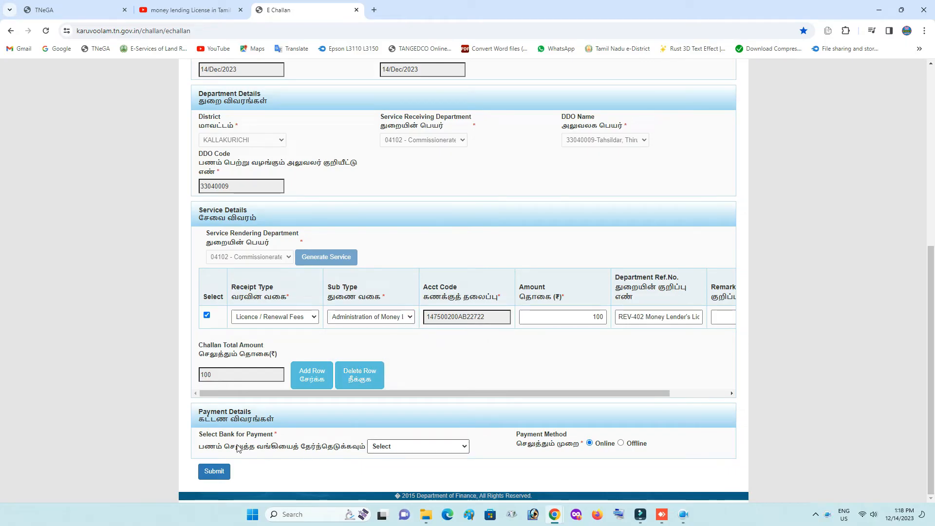
Set the challan payment to Online with State Bank of India, after briefly checking the offline option
{"action": "left_click", "coordinate": [422, 447]}
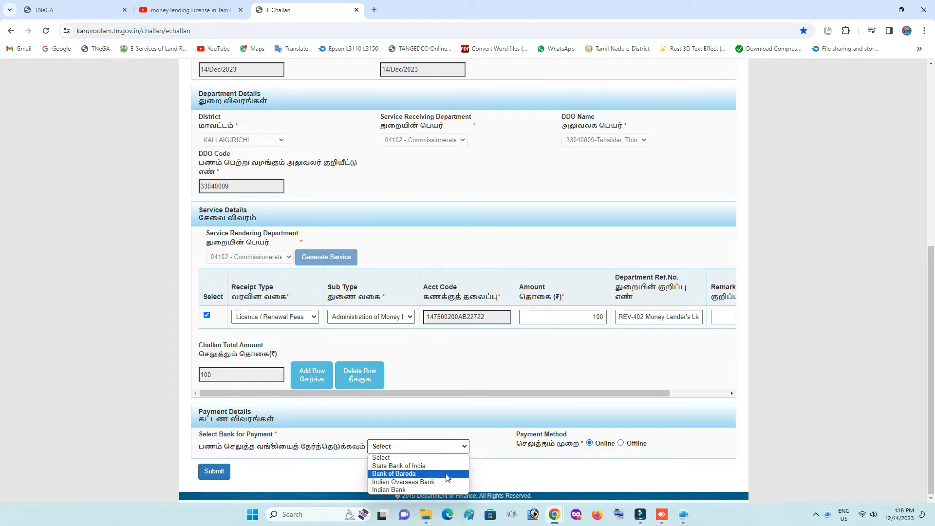
{"action": "left_click", "coordinate": [596, 444]}
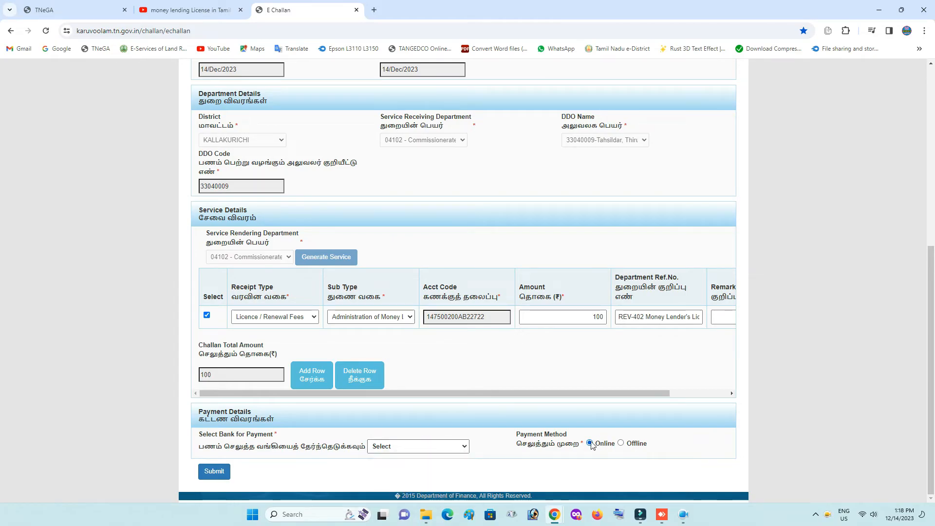
{"action": "left_click", "coordinate": [409, 446]}
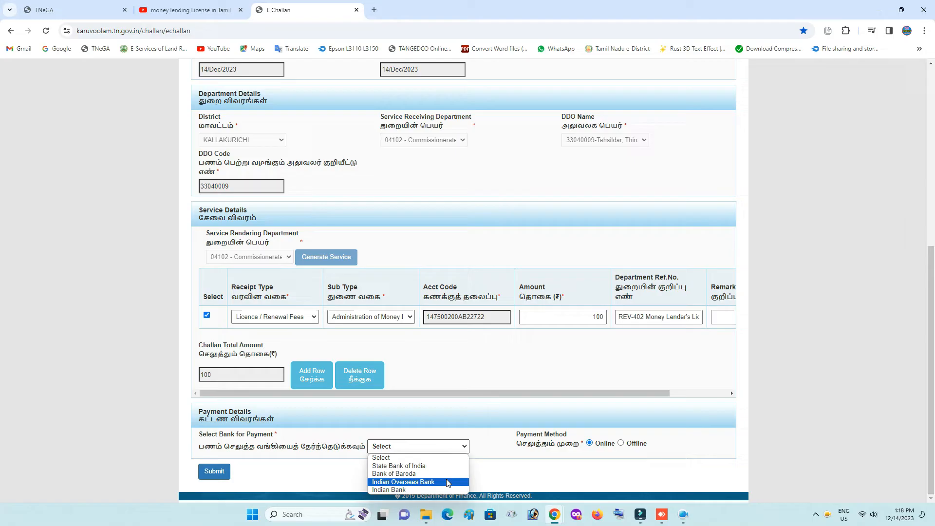
{"action": "left_click", "coordinate": [621, 443]}
{"action": "scroll", "coordinate": [614, 438], "scroll_direction": "down", "scroll_amount": 3}
{"action": "left_click", "coordinate": [337, 372]}
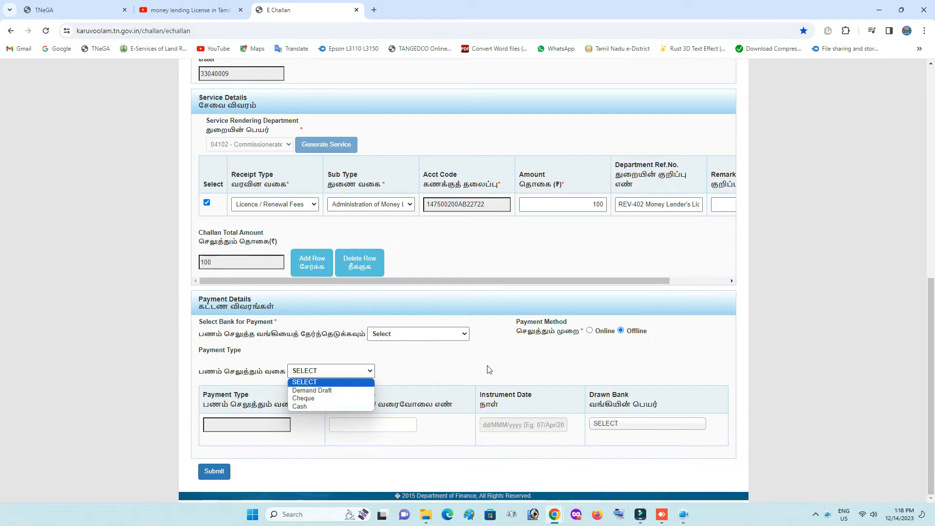
{"action": "left_click", "coordinate": [590, 331]}
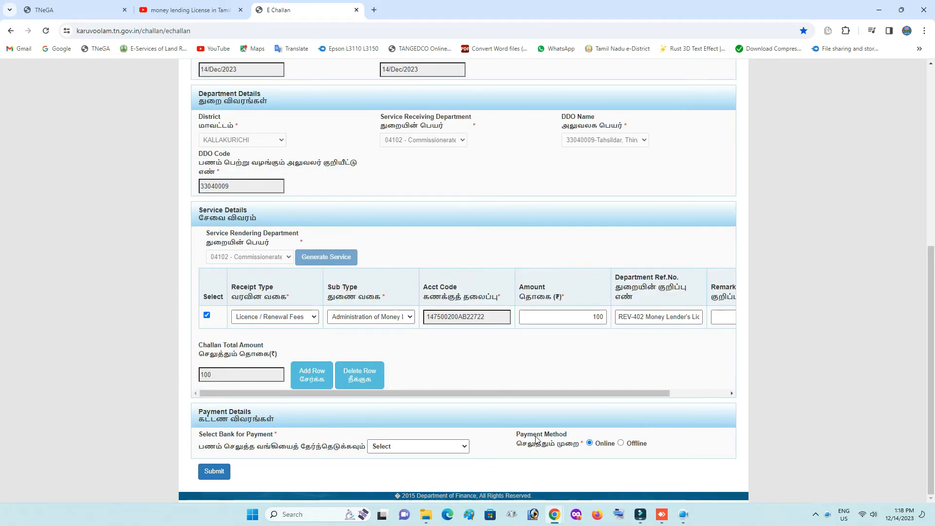
{"action": "left_click", "coordinate": [462, 448]}
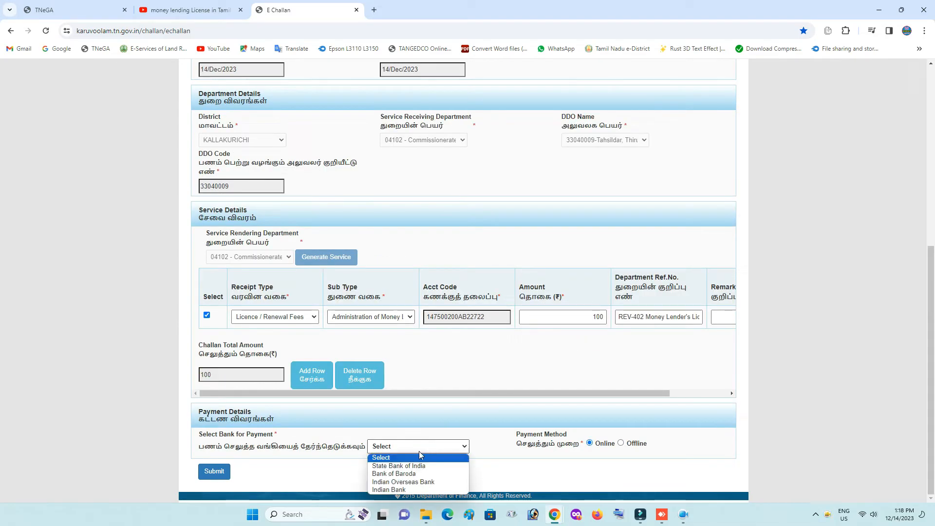
{"action": "left_click", "coordinate": [411, 466]}
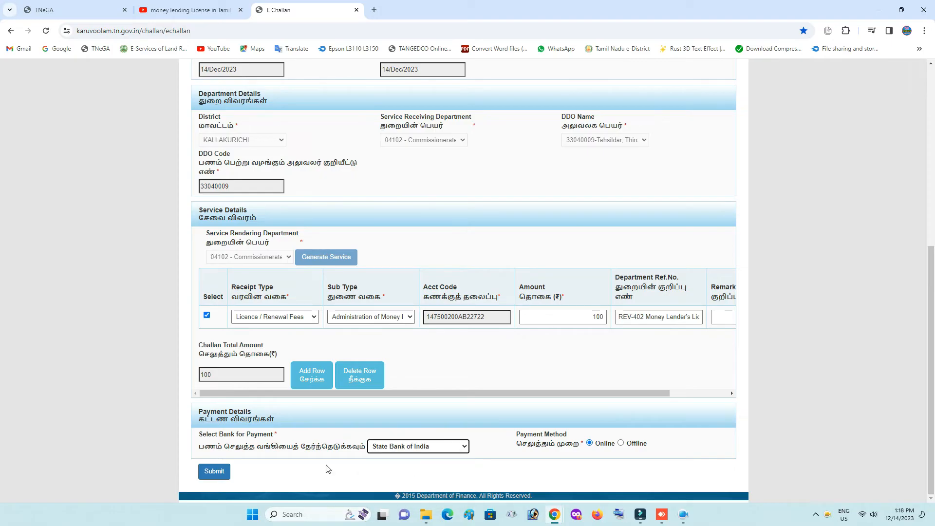
{"action": "left_click", "coordinate": [214, 471]}
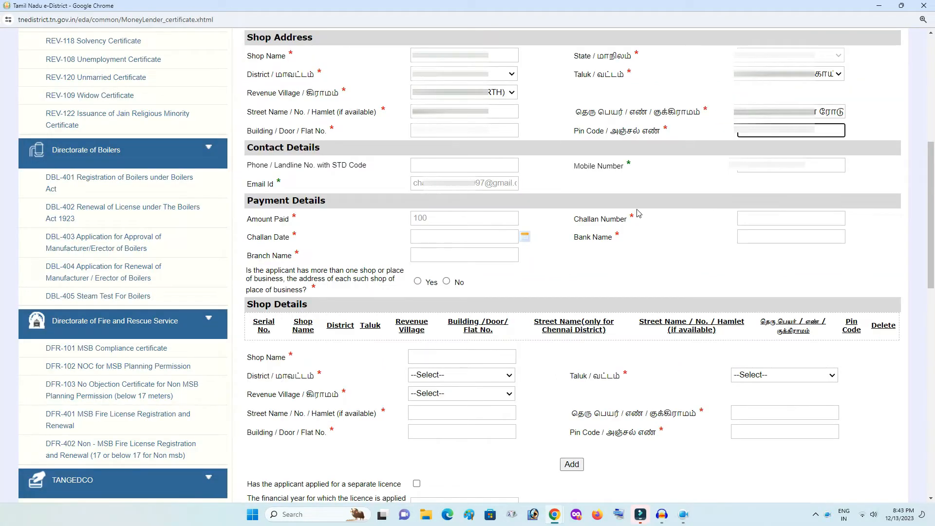
{"action": "left_click", "coordinate": [740, 218]}
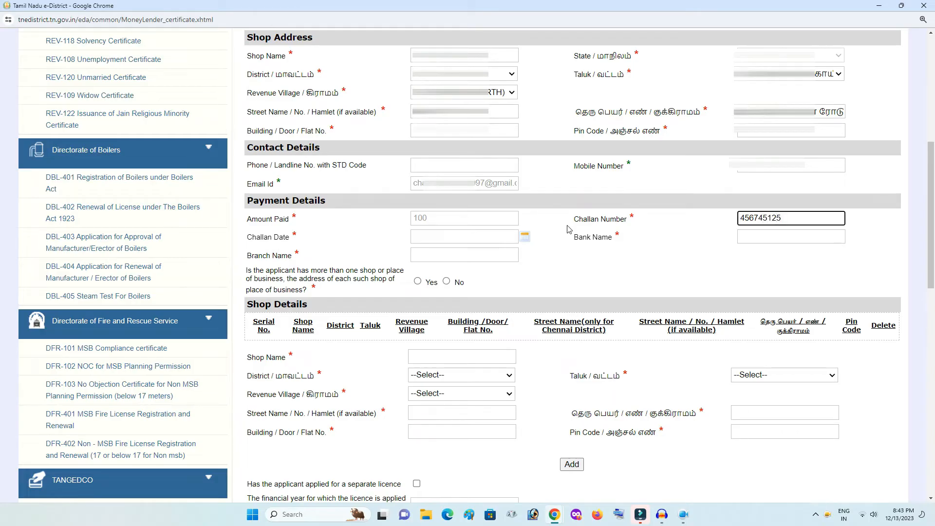
Fill in Challan Date 11/12/2023, Bank Name Sbi and Branch Name Thirukovilur
{"action": "left_click", "coordinate": [462, 235]}
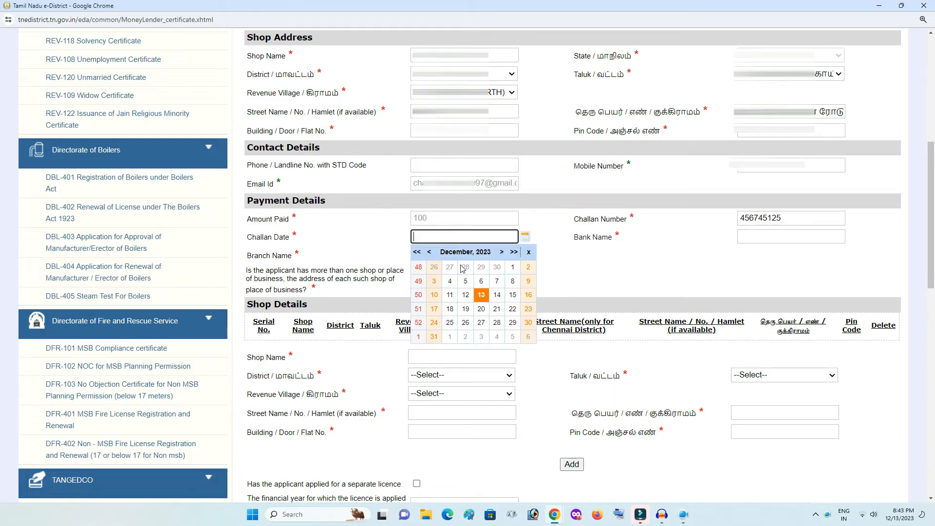
{"action": "left_click", "coordinate": [450, 295]}
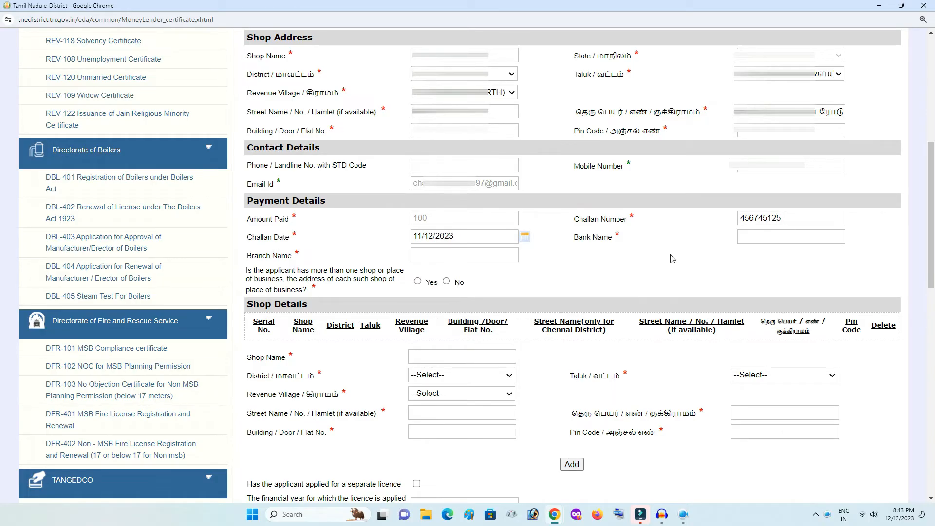
{"action": "left_click", "coordinate": [756, 238]}
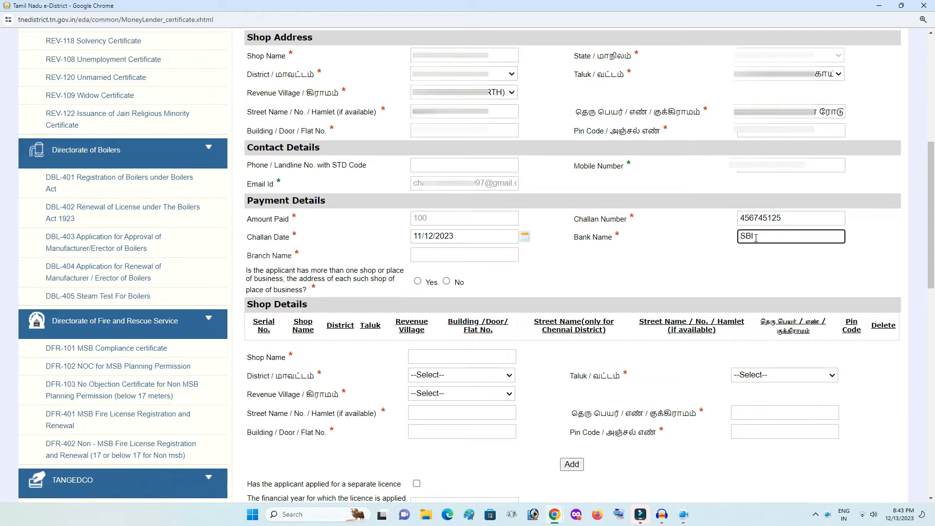
{"action": "left_click", "coordinate": [650, 246]}
{"action": "left_click", "coordinate": [459, 255]}
{"action": "type", "text": "Thirukovilur"}
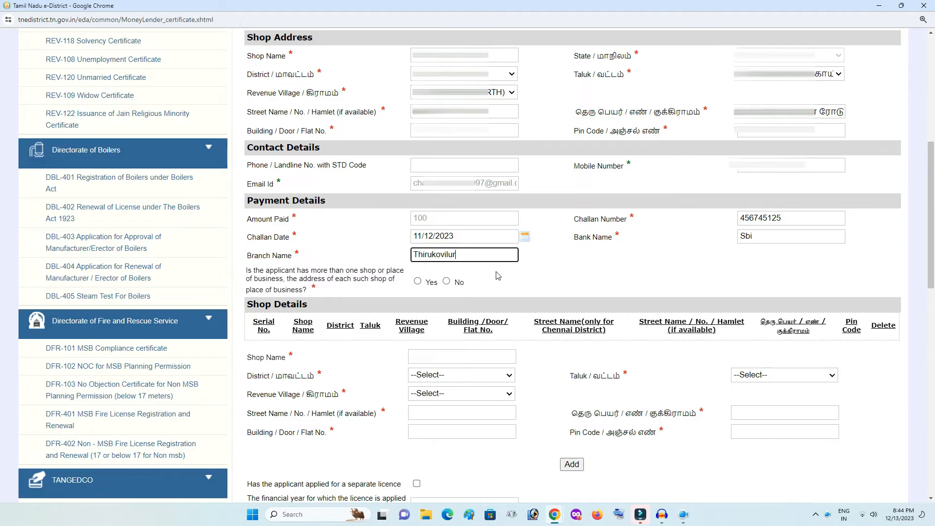
{"action": "left_click", "coordinate": [497, 276]}
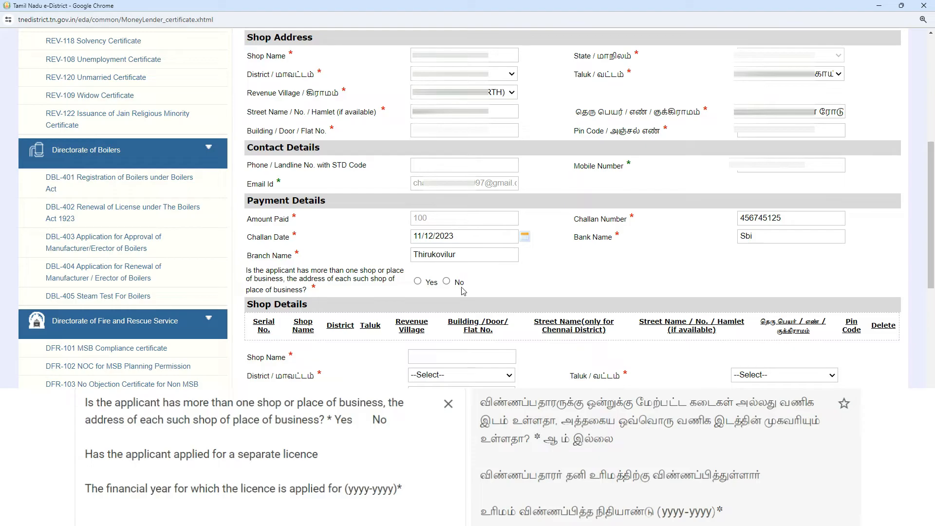
Answer No to owning more than one shop and enter licence financial year 2023-2024
{"action": "left_click", "coordinate": [418, 282]}
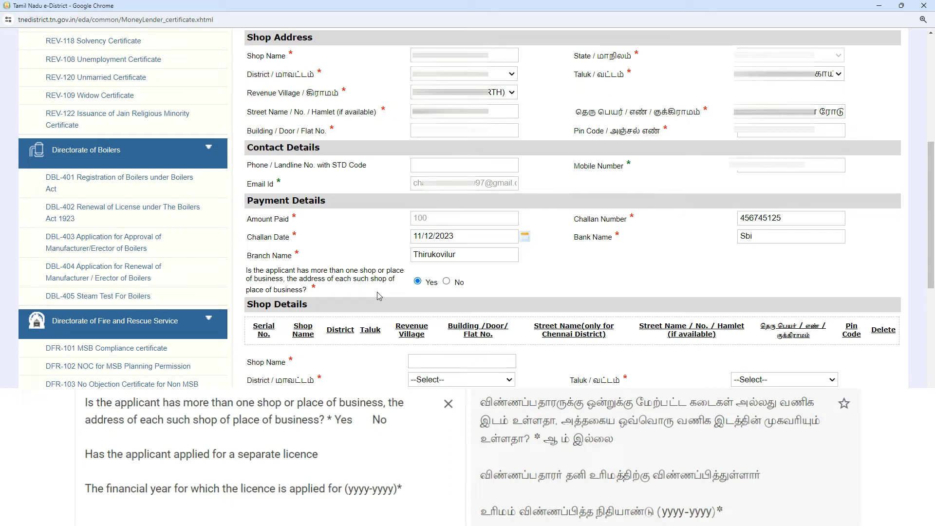
{"action": "left_click", "coordinate": [448, 283]}
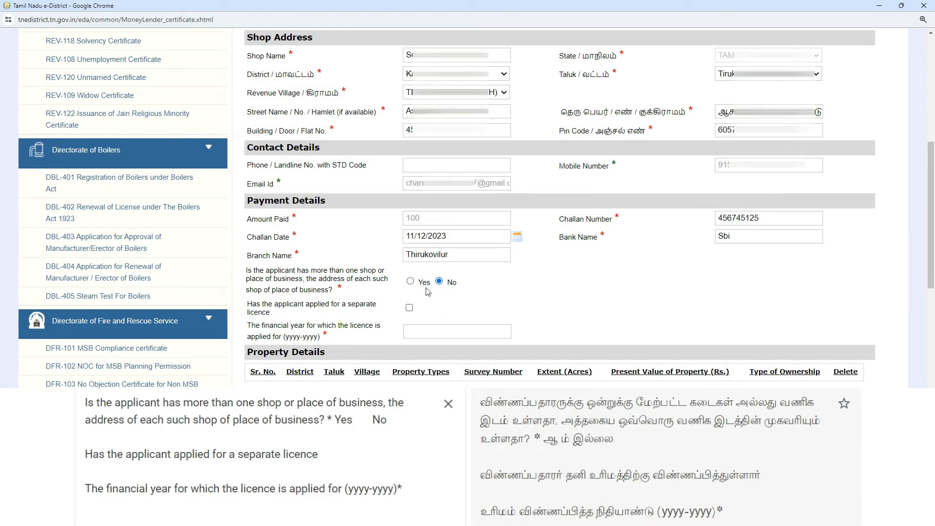
{"action": "left_click", "coordinate": [412, 335]}
{"action": "type", "text": "20"}
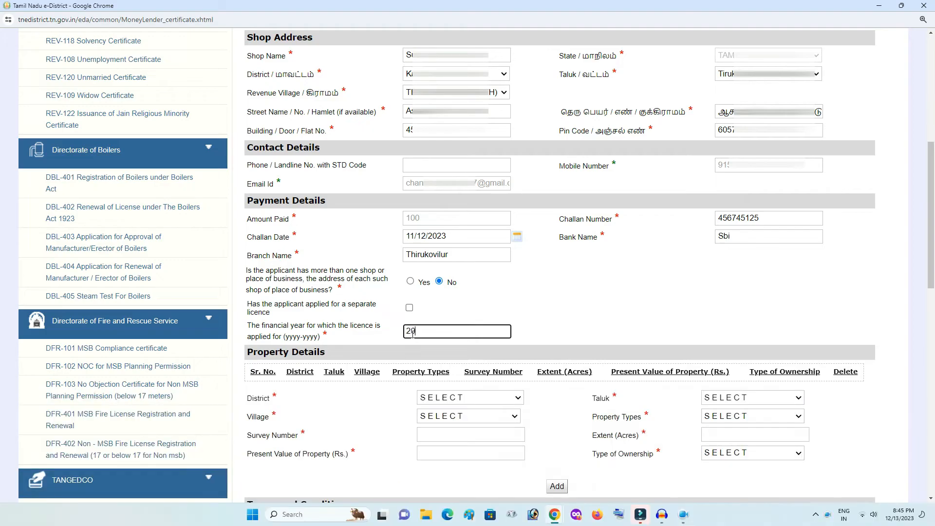
{"action": "type", "text": "23-2024"}
{"action": "left_click", "coordinate": [533, 331]}
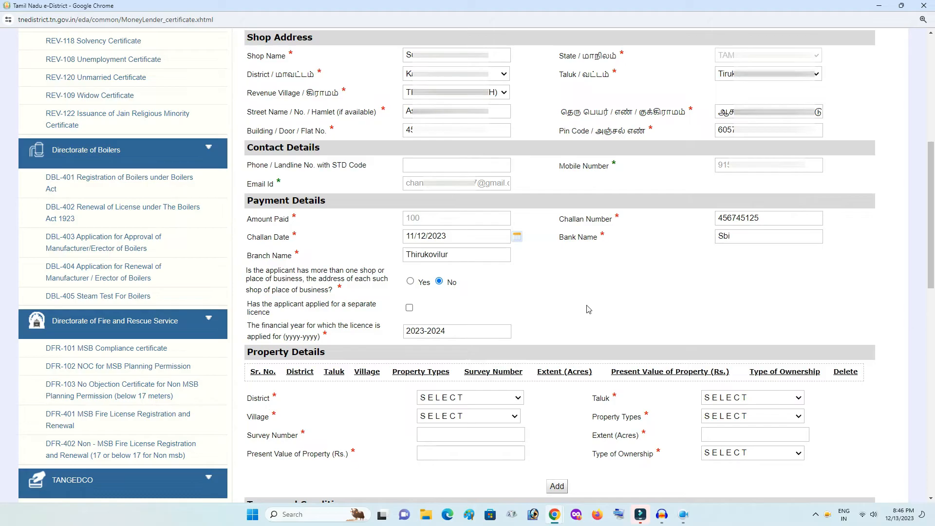
{"action": "left_click", "coordinate": [454, 358]}
Choose District Kallakurichi, Taluk Tirukkoilur and Village SIVANARTHANKAL (048) for the property
{"action": "scroll", "coordinate": [643, 345], "scroll_direction": "down", "scroll_amount": 5}
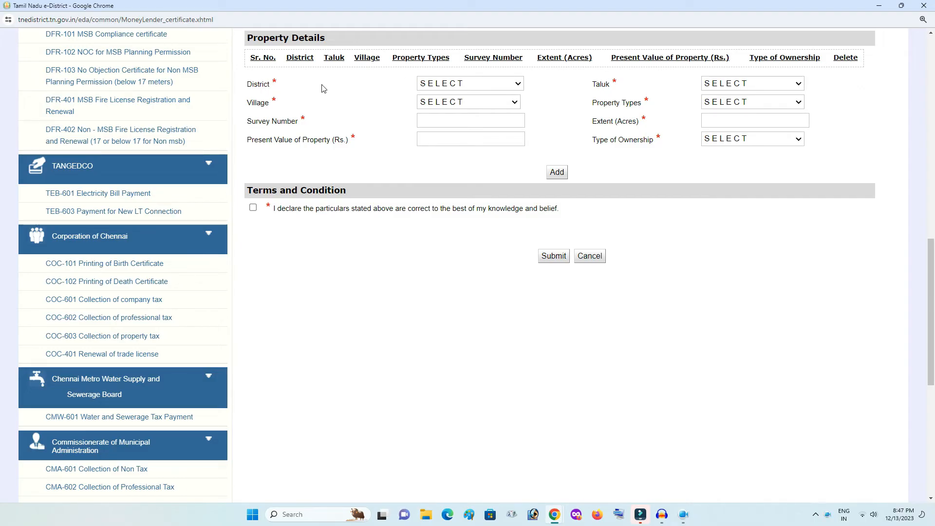
{"action": "left_click", "coordinate": [450, 84]}
{"action": "left_click", "coordinate": [456, 189]}
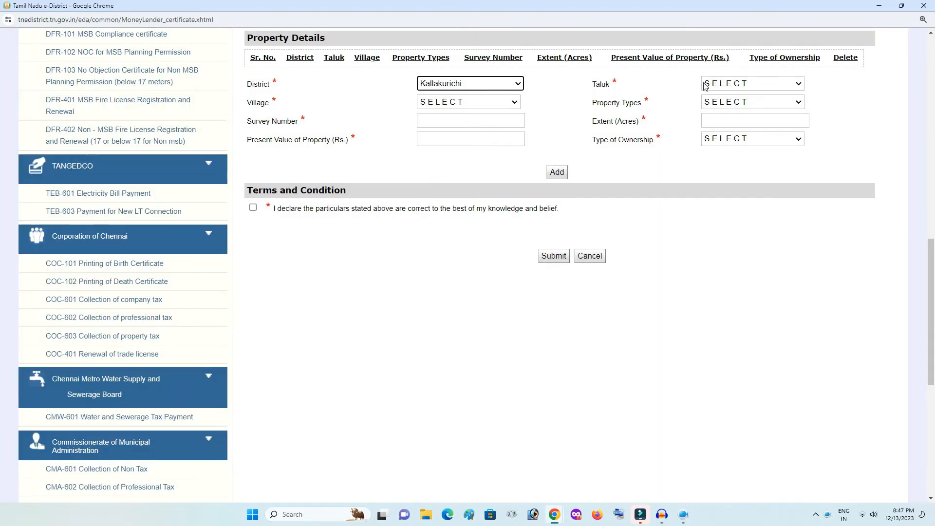
{"action": "left_click", "coordinate": [722, 84]}
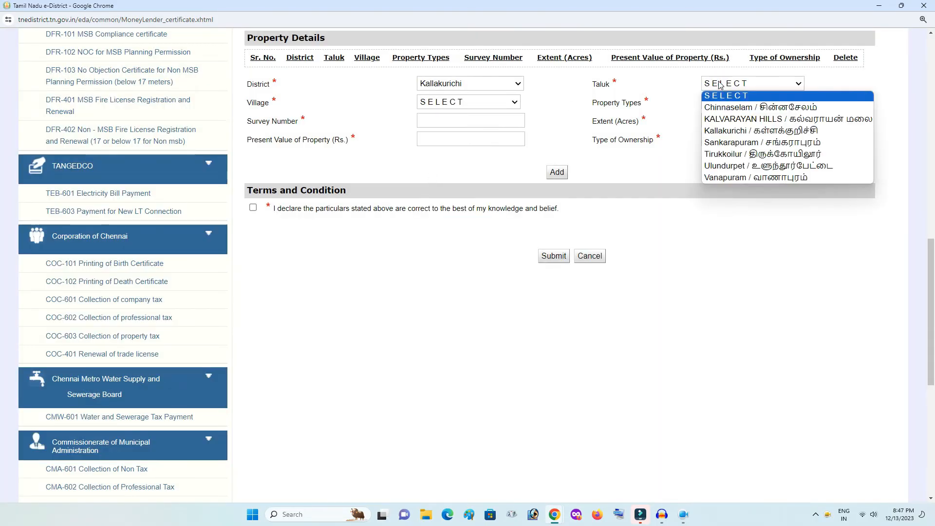
{"action": "left_click", "coordinate": [726, 154]}
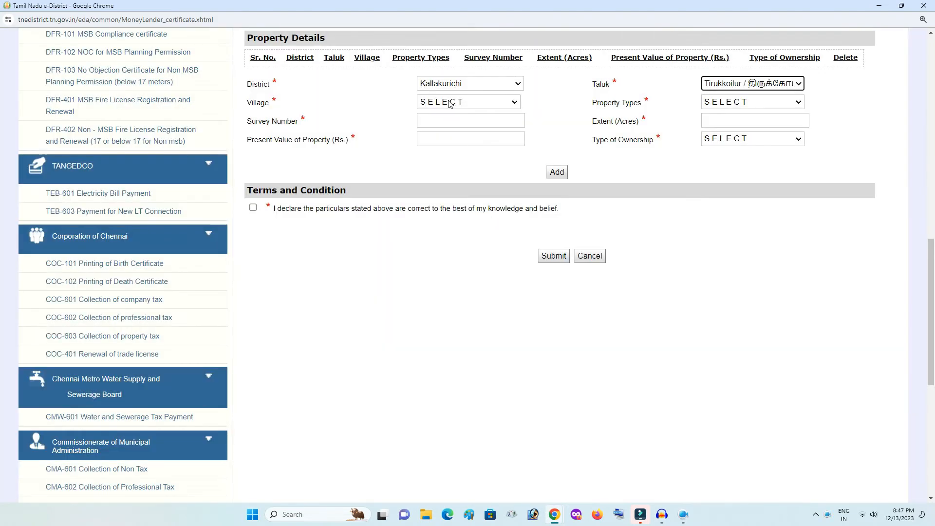
{"action": "left_click", "coordinate": [450, 103]}
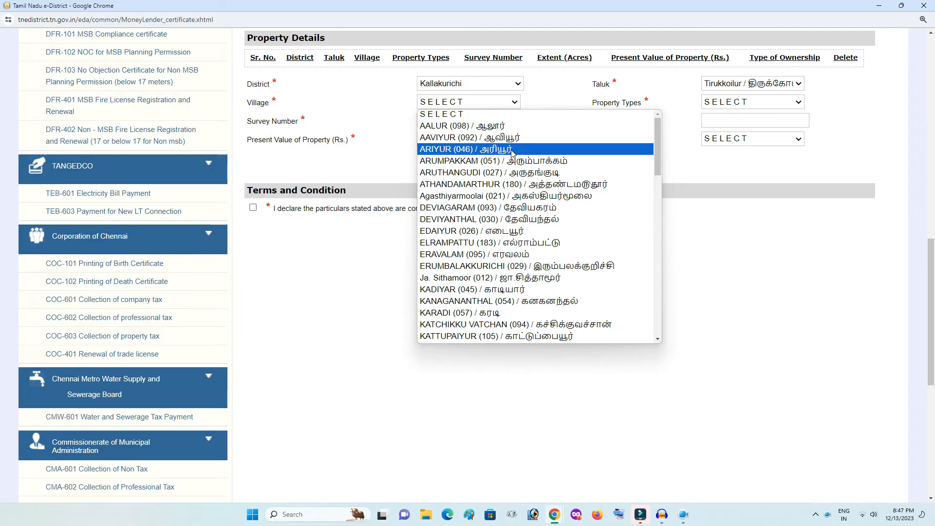
{"action": "scroll", "coordinate": [512, 152], "scroll_direction": "down", "scroll_amount": 12}
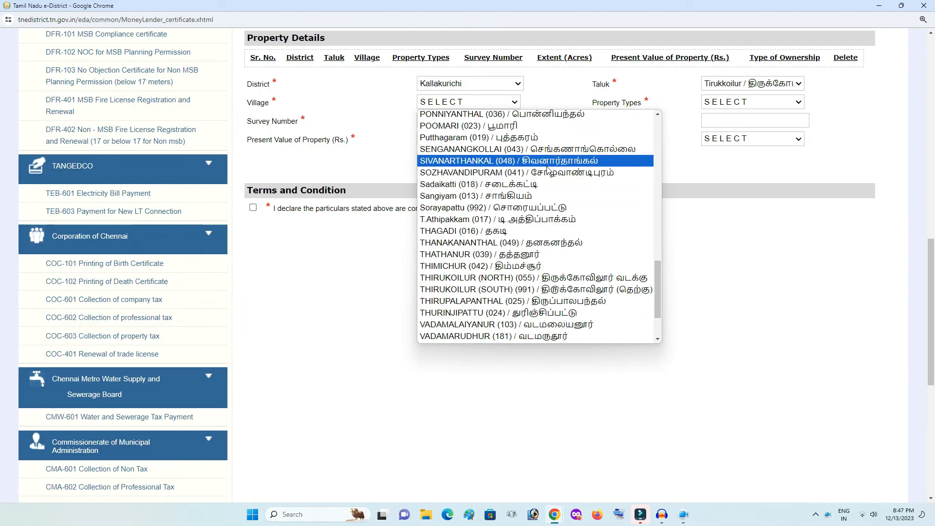
{"action": "left_click", "coordinate": [548, 163]}
{"action": "left_click", "coordinate": [801, 104]}
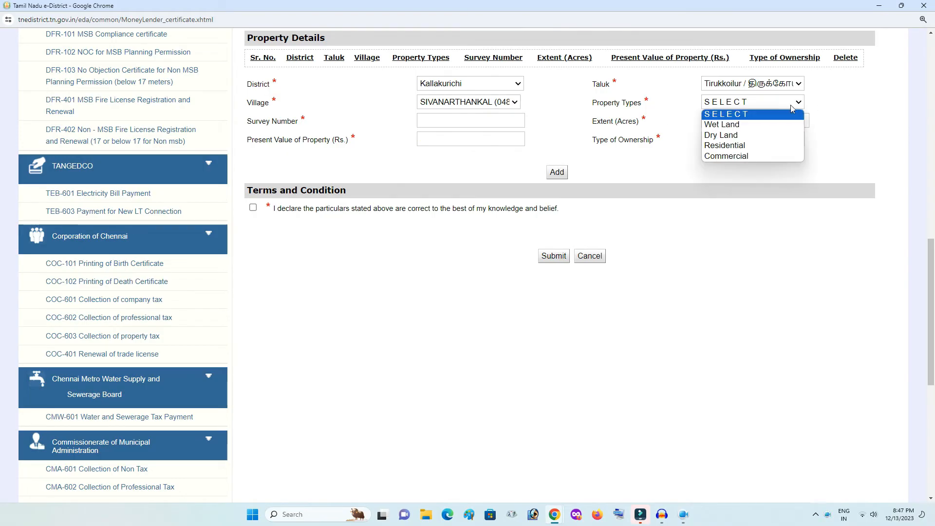
Add a Dry Land property: survey 45/5, 0.45 acres, value 50000, ownership Owner
{"action": "left_click", "coordinate": [767, 135]}
{"action": "left_click", "coordinate": [438, 119]}
{"action": "type", "text": "45"}
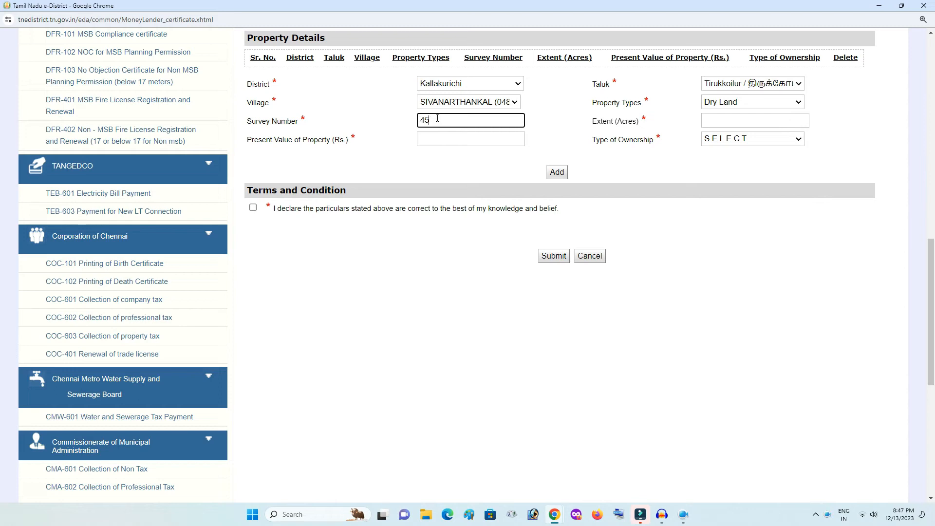
{"action": "type", "text": "/5"}
{"action": "left_click", "coordinate": [720, 121]}
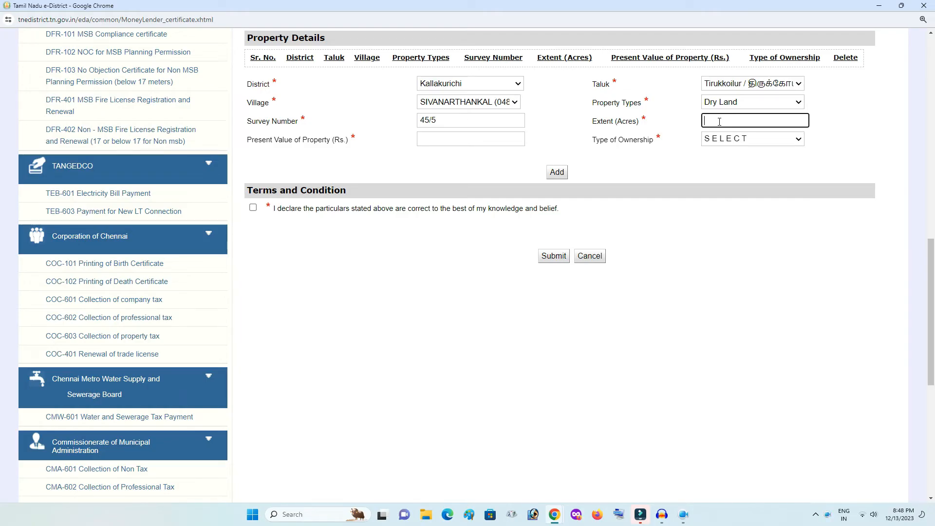
{"action": "type", "text": "0.45"}
{"action": "left_click", "coordinate": [507, 156]}
{"action": "left_click", "coordinate": [463, 135]}
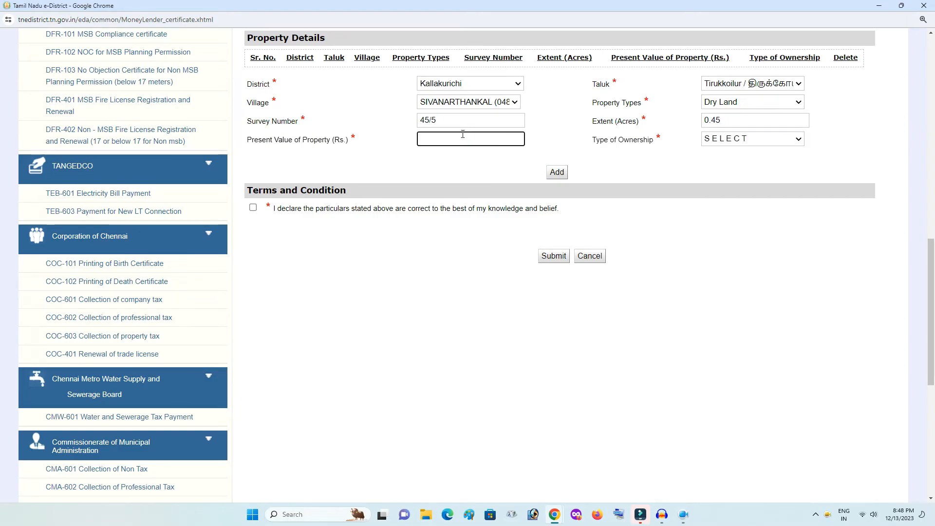
{"action": "type", "text": "50000"}
{"action": "left_click", "coordinate": [628, 155]}
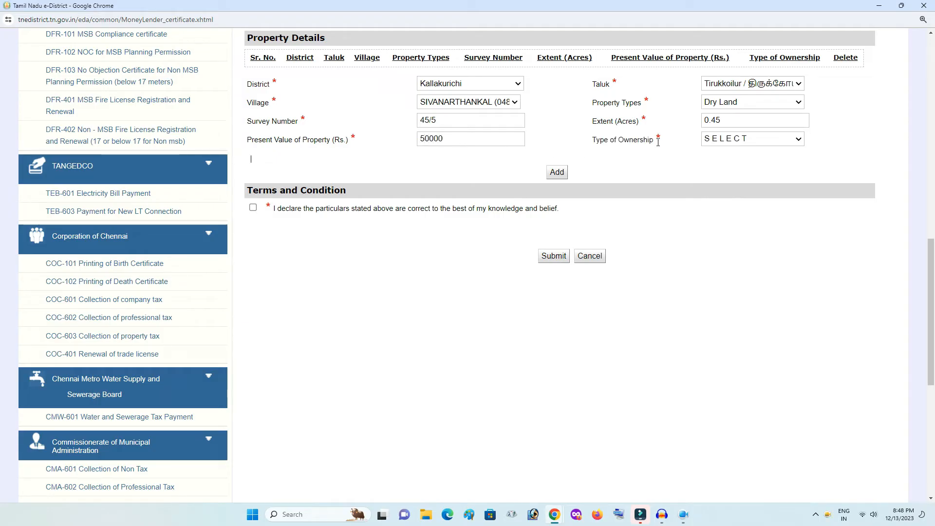
{"action": "left_click", "coordinate": [718, 141]}
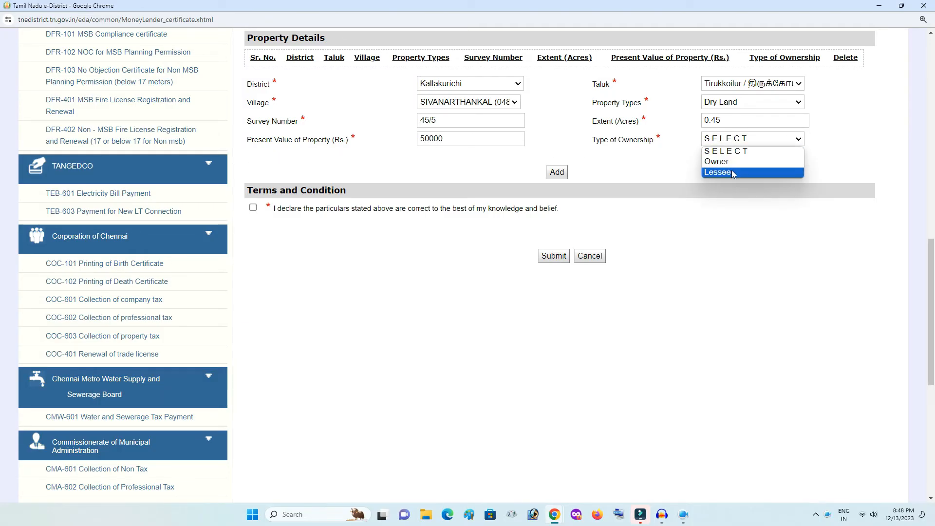
{"action": "left_click", "coordinate": [734, 165]}
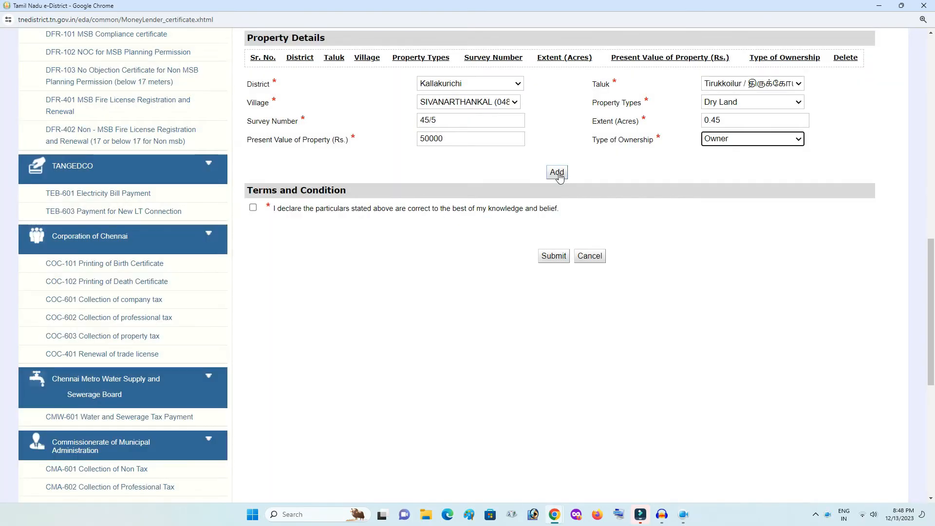
{"action": "left_click", "coordinate": [560, 175]}
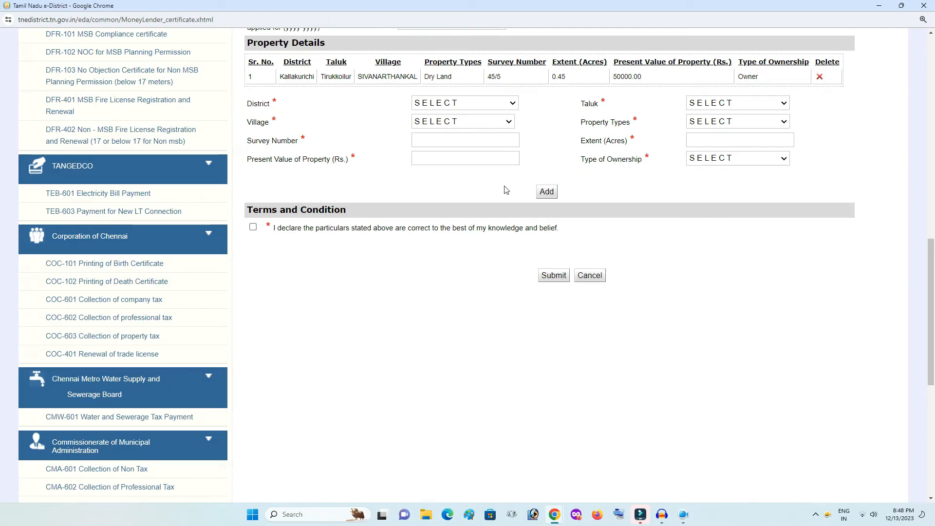
Tick the correctness declaration and submit the renewal application to reach Upload Docs
{"action": "left_click", "coordinate": [931, 263]}
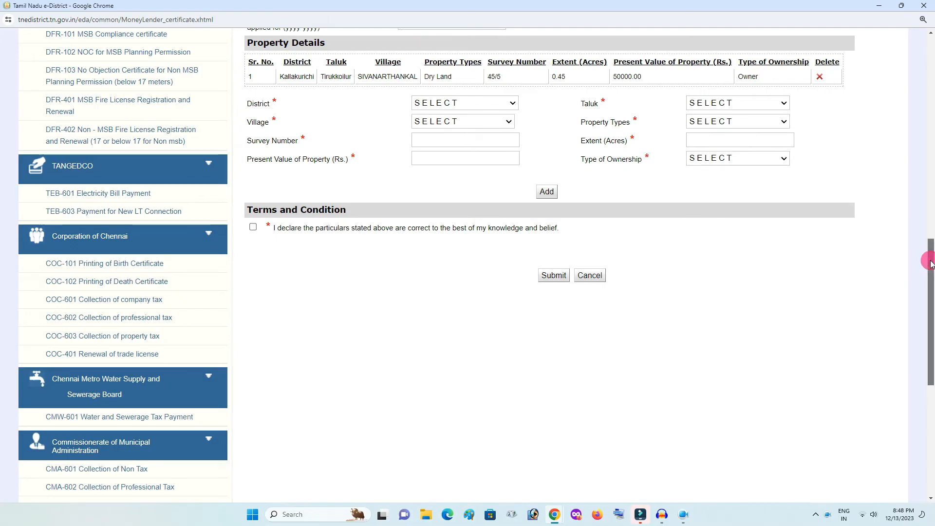
{"action": "left_click_drag", "start_coordinate": [932, 263], "coordinate": [931, 266]}
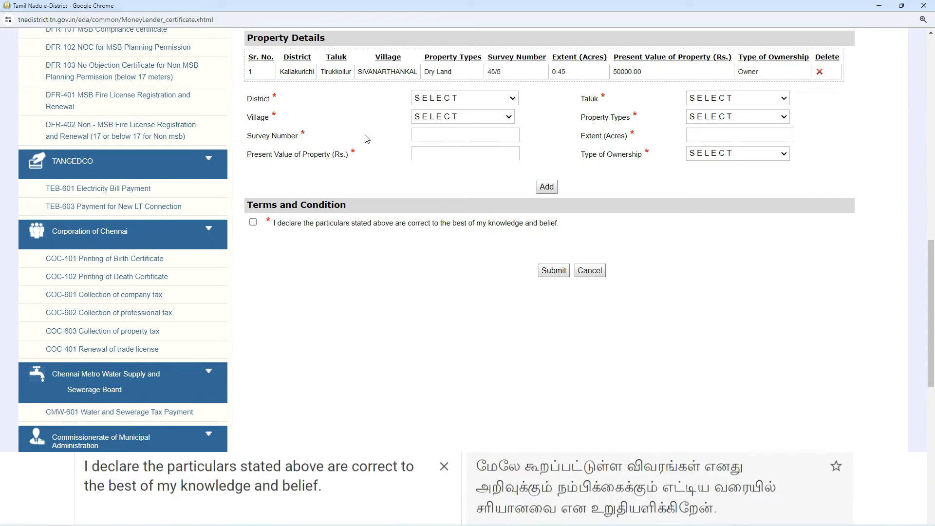
{"action": "left_click", "coordinate": [254, 224]}
{"action": "left_click", "coordinate": [550, 275]}
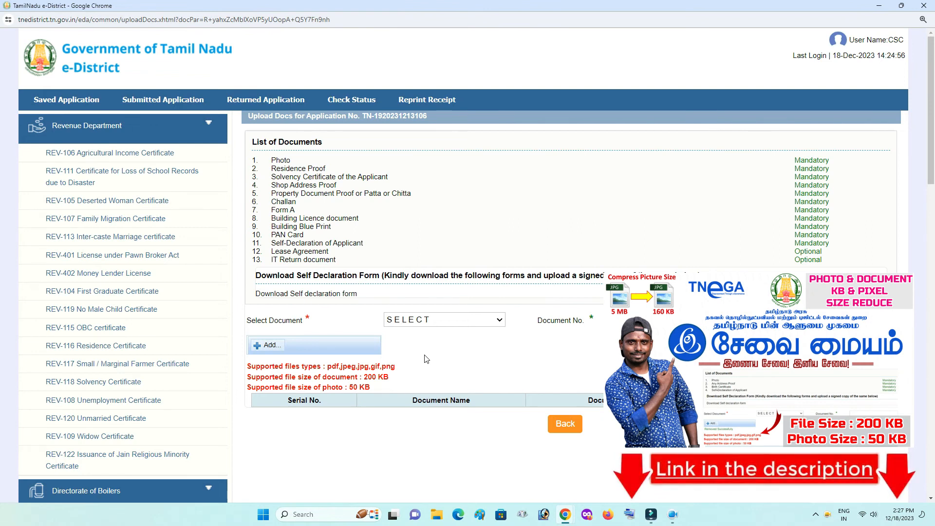
Upload the photo from the REV-402 Money Lender's Licence folder as Photo, document 1
{"action": "left_click", "coordinate": [444, 320]}
{"action": "left_click", "coordinate": [404, 340]}
{"action": "left_click", "coordinate": [675, 319]}
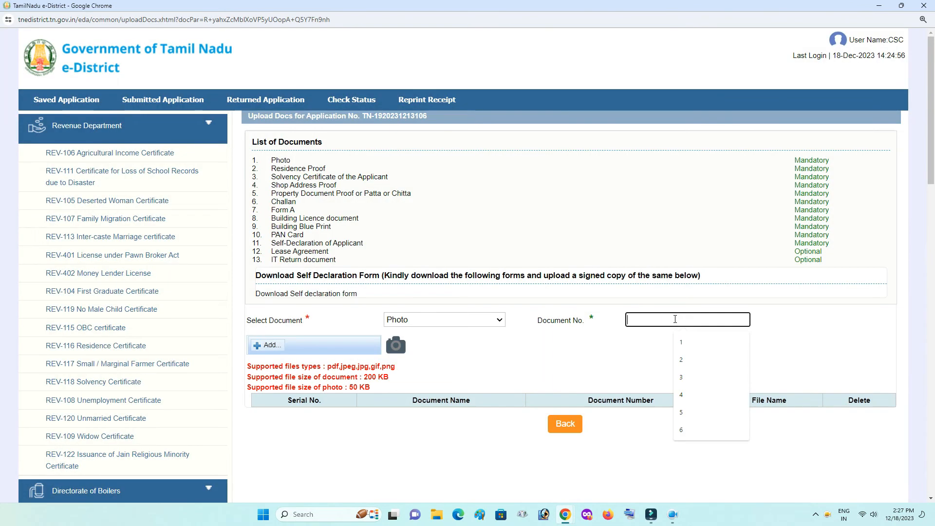
{"action": "type", "text": "1"}
{"action": "left_click", "coordinate": [270, 346]}
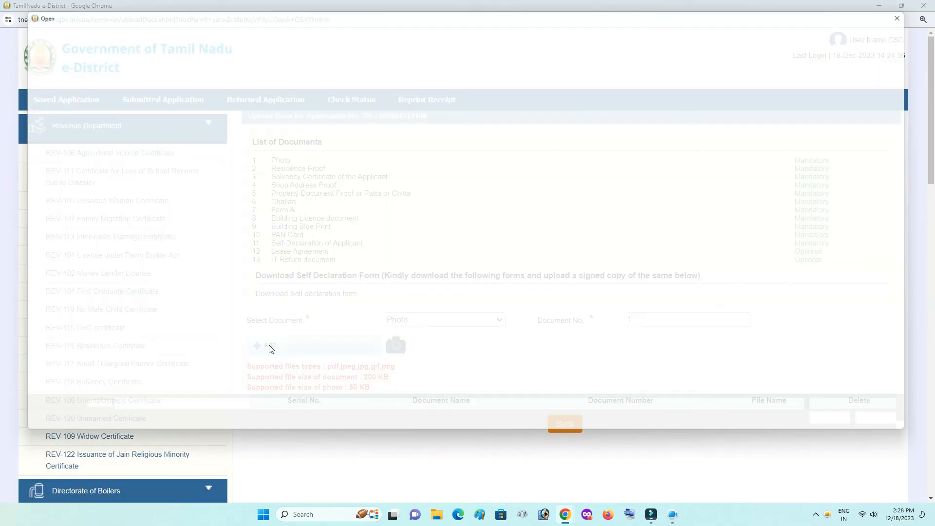
{"action": "left_click", "coordinate": [58, 124]}
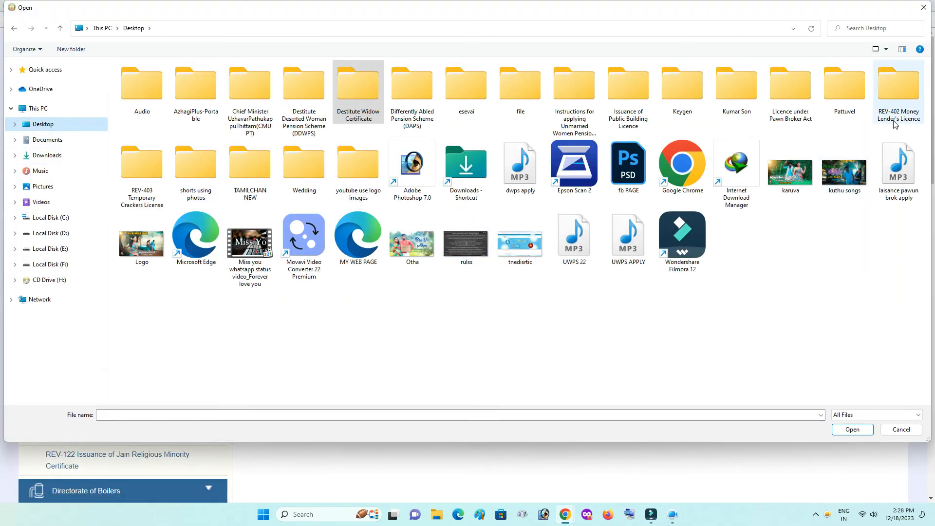
{"action": "double_click", "coordinate": [898, 93]}
{"action": "left_click", "coordinate": [359, 142]}
{"action": "double_click", "coordinate": [359, 142]}
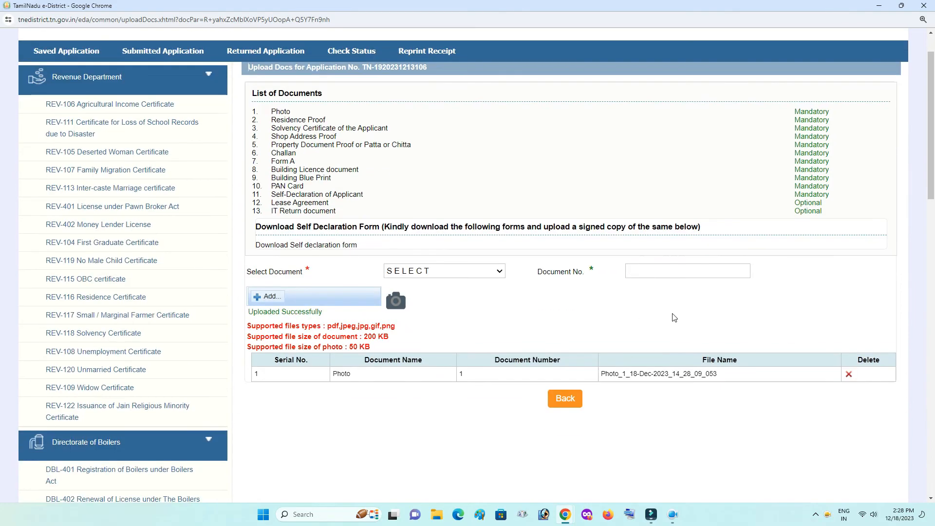
Upload the aadhar file as Residence Proof, document number 2
{"action": "scroll", "coordinate": [674, 318], "scroll_direction": "down", "scroll_amount": 1}
{"action": "left_click", "coordinate": [488, 222]}
{"action": "left_click", "coordinate": [438, 256]}
{"action": "left_click", "coordinate": [645, 220]}
{"action": "left_click", "coordinate": [681, 262]}
{"action": "left_click", "coordinate": [268, 247]}
{"action": "left_click", "coordinate": [211, 108]}
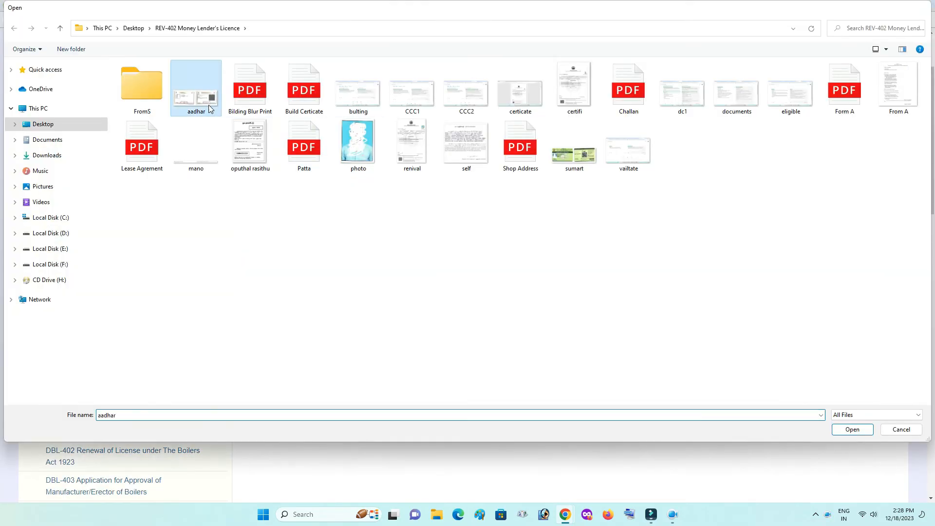
{"action": "double_click", "coordinate": [211, 108]}
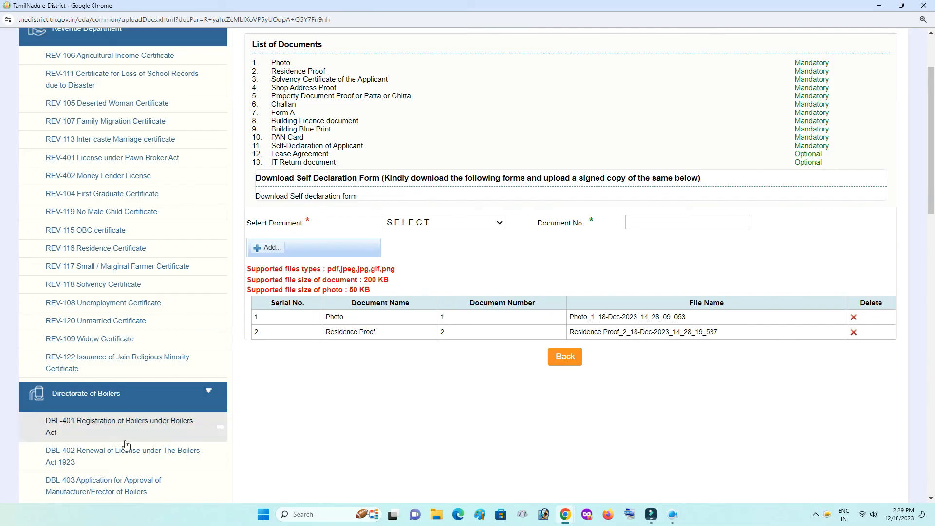
Upload the solvency certificate file as Solvency Certificate of the Applicant, document 3
{"action": "left_click", "coordinate": [427, 224]}
{"action": "left_click", "coordinate": [439, 266]}
{"action": "left_click", "coordinate": [677, 224]}
{"action": "left_click", "coordinate": [680, 279]}
{"action": "left_click", "coordinate": [273, 252]}
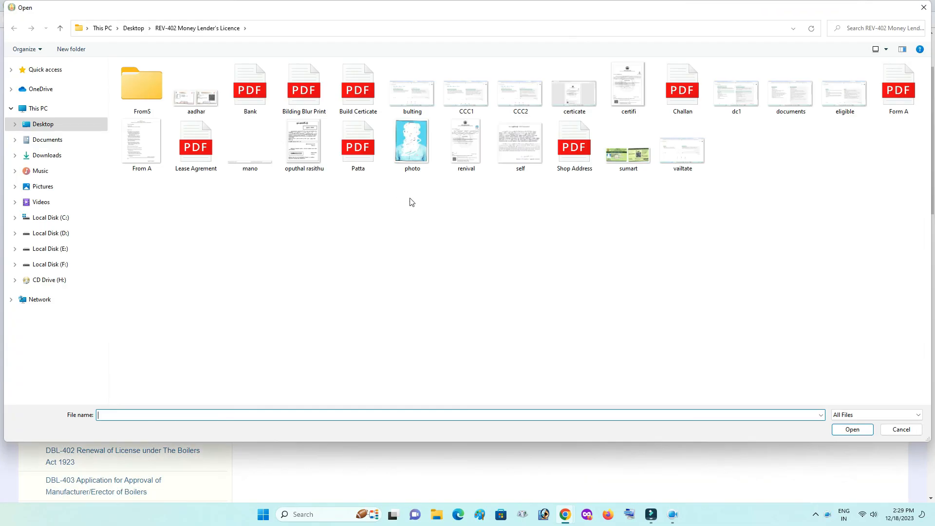
{"action": "double_click", "coordinate": [243, 94]}
{"action": "left_click", "coordinate": [318, 250]}
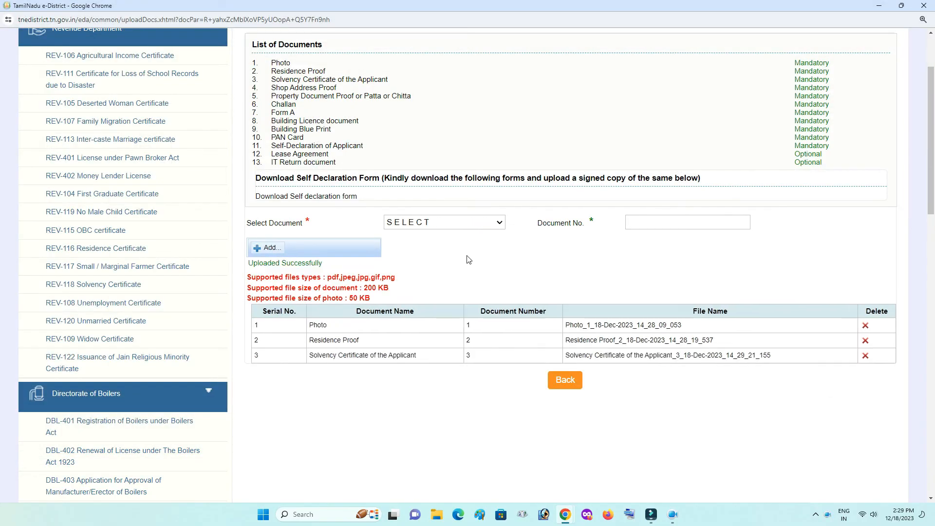
Choose the Shop Address file as Shop Address Proof, document number 4
{"action": "left_click", "coordinate": [470, 225]}
{"action": "left_click", "coordinate": [455, 276]}
{"action": "left_click", "coordinate": [645, 222]}
{"action": "type", "text": "4"}
{"action": "left_click", "coordinate": [270, 248]}
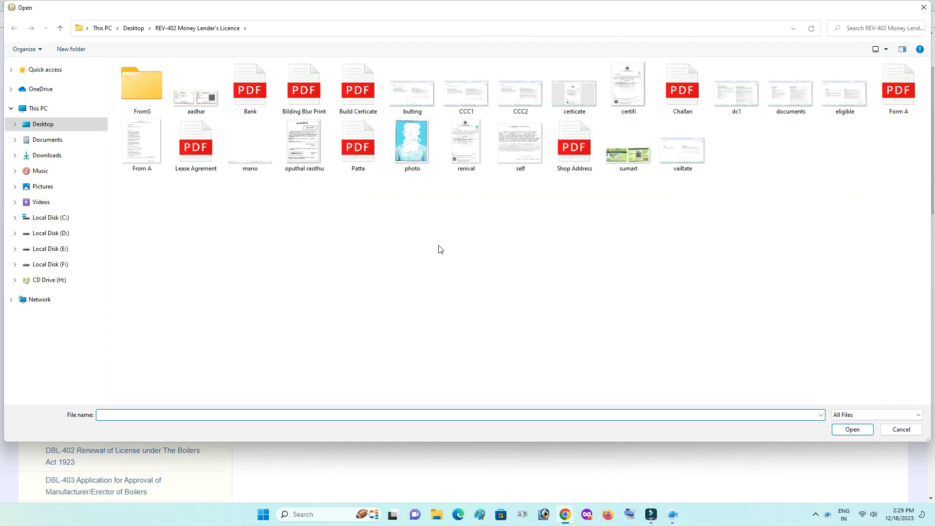
{"action": "double_click", "coordinate": [573, 148]}
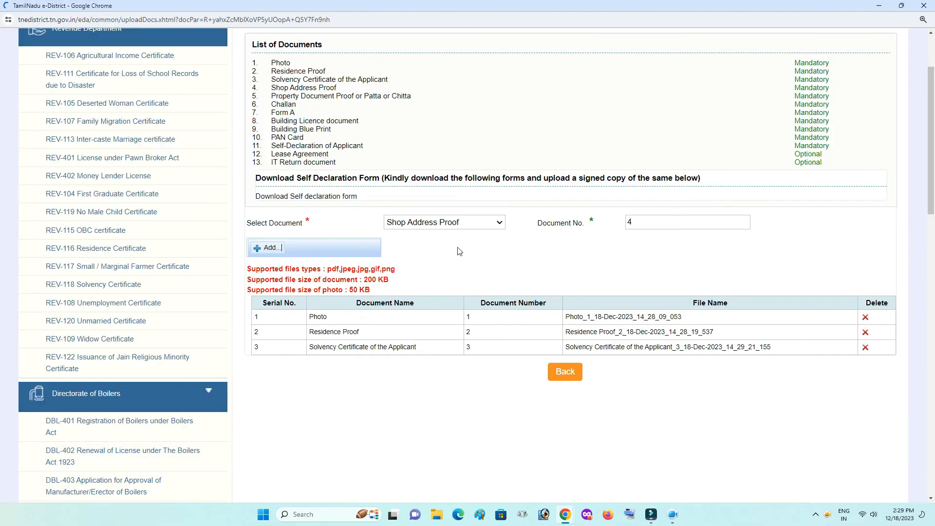
Add the Patta file as Property Document Proof or Patta or Chitta, document number 5
{"action": "left_click", "coordinate": [466, 222]}
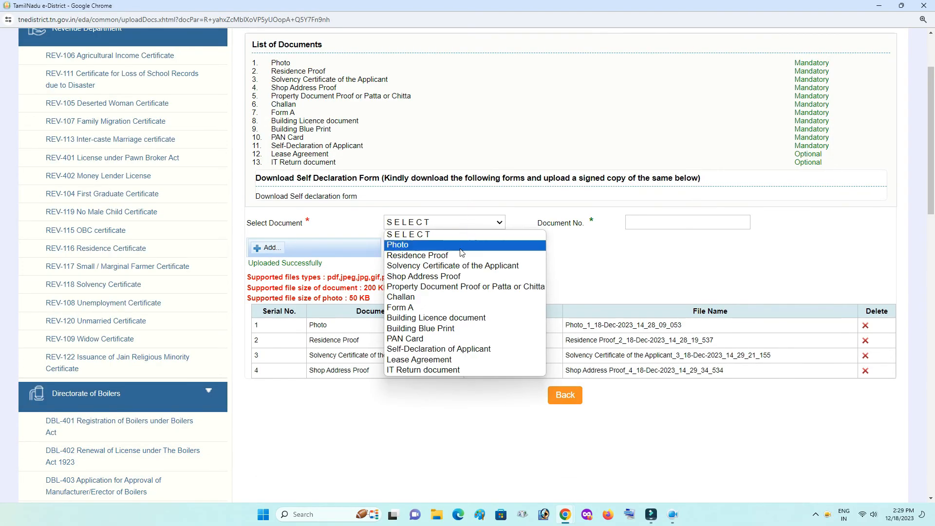
{"action": "left_click", "coordinate": [461, 287]}
{"action": "left_click", "coordinate": [682, 222]}
{"action": "type", "text": "5"}
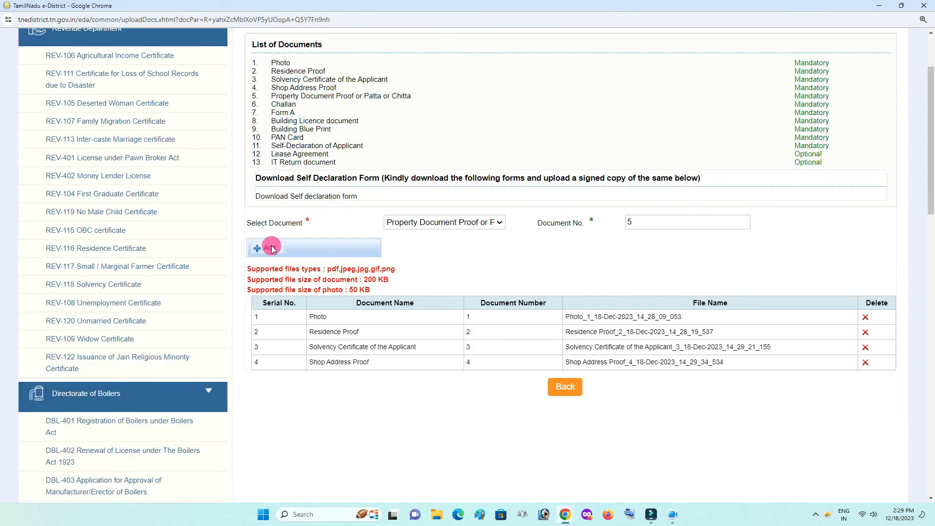
{"action": "left_click", "coordinate": [268, 247]}
{"action": "double_click", "coordinate": [358, 146]}
Add the Challan file as document number 6 and upload it
{"action": "left_click", "coordinate": [467, 223]}
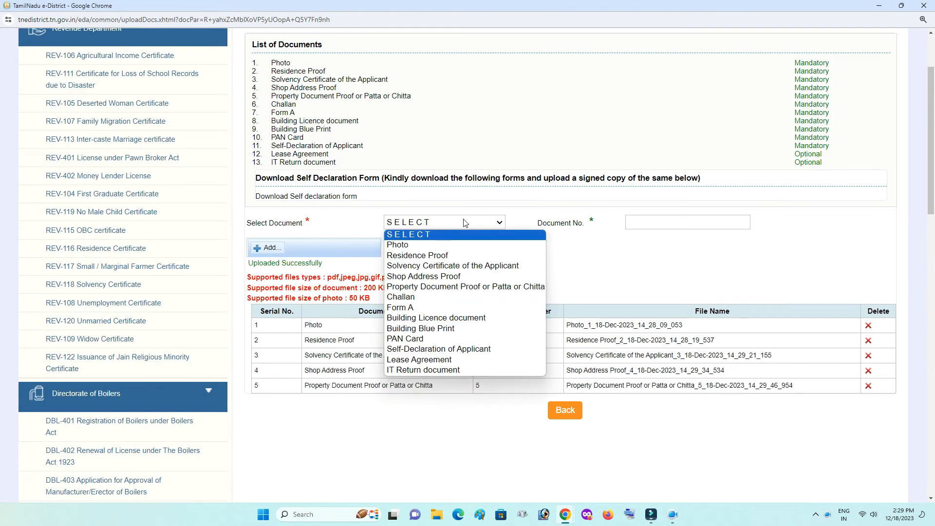
{"action": "left_click", "coordinate": [462, 297]}
{"action": "left_click", "coordinate": [682, 222]}
{"action": "type", "text": "6"}
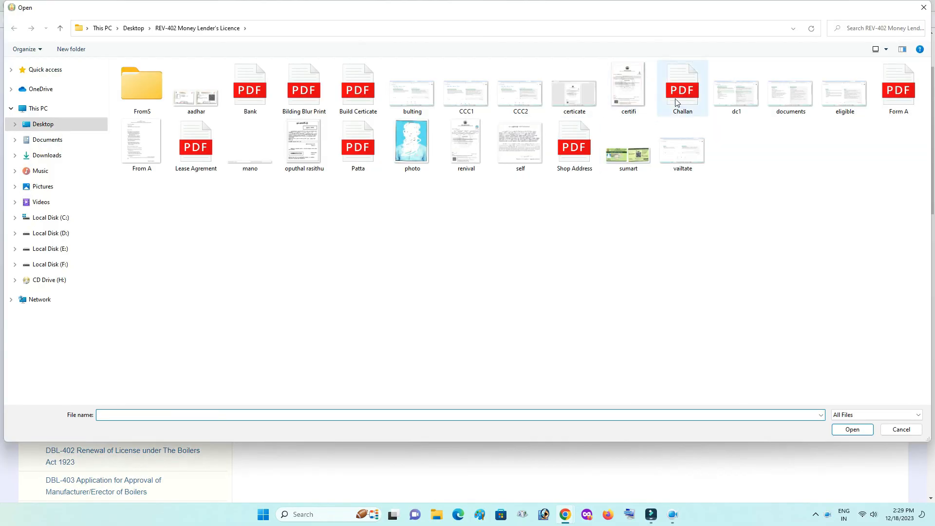
{"action": "double_click", "coordinate": [678, 101]}
{"action": "left_click", "coordinate": [319, 250]}
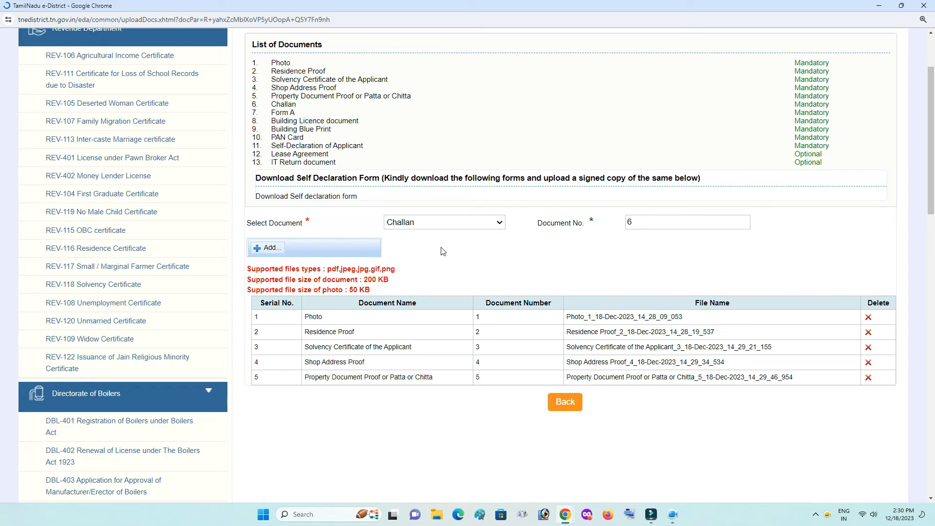
Upload the Form A file as document number 7
{"action": "left_click", "coordinate": [463, 228]}
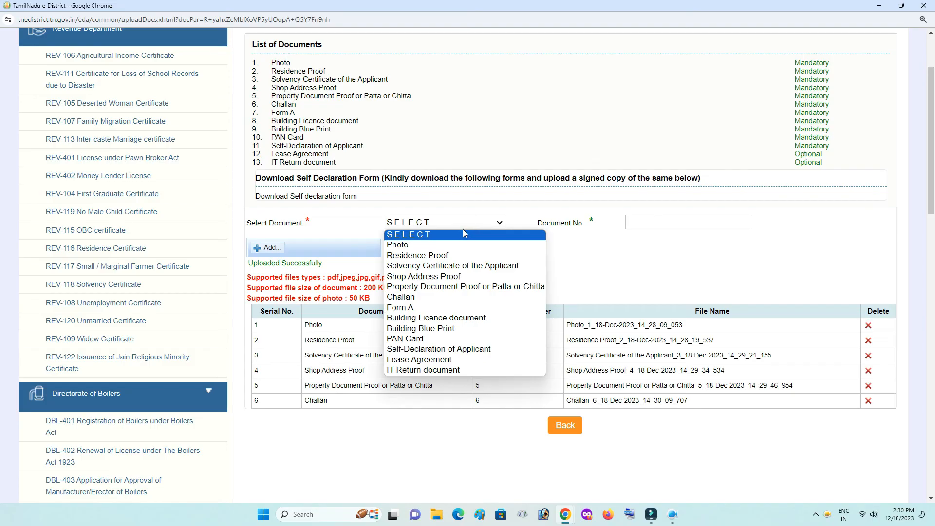
{"action": "left_click", "coordinate": [461, 308]}
{"action": "left_click", "coordinate": [634, 223]}
{"action": "type", "text": "7"}
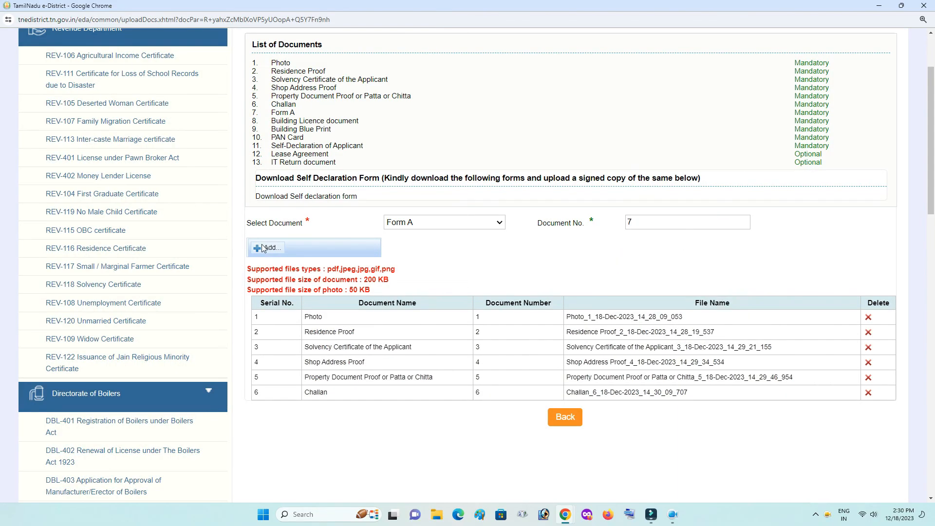
{"action": "left_click", "coordinate": [268, 248]}
{"action": "double_click", "coordinate": [895, 94]}
{"action": "left_click", "coordinate": [305, 251]}
Add the Build Certicate file as the Building Licence document, number 8
{"action": "scroll", "coordinate": [500, 265], "scroll_direction": "down", "scroll_amount": 1}
{"action": "left_click", "coordinate": [445, 174]}
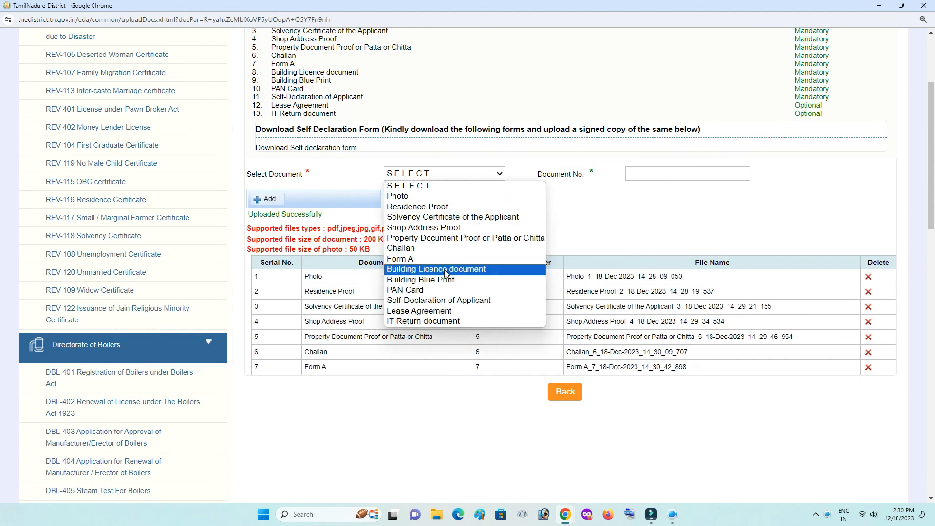
{"action": "left_click", "coordinate": [463, 271]}
{"action": "left_click", "coordinate": [690, 173]}
{"action": "type", "text": "8"}
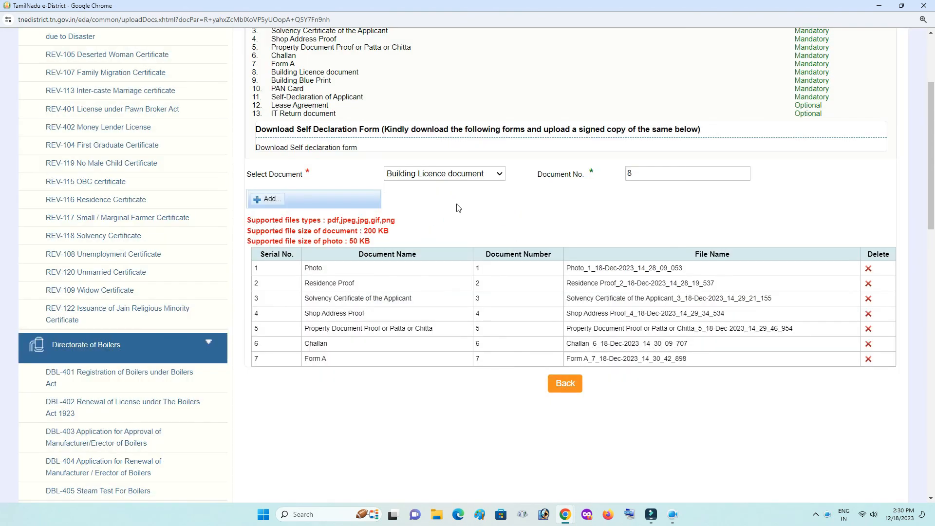
{"action": "left_click", "coordinate": [269, 200]}
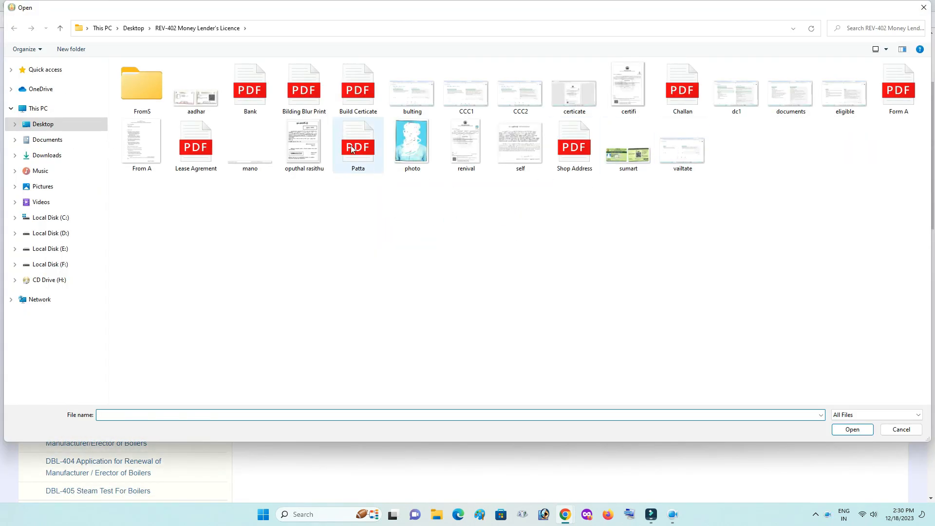
{"action": "left_click", "coordinate": [360, 96]}
{"action": "double_click", "coordinate": [344, 92]}
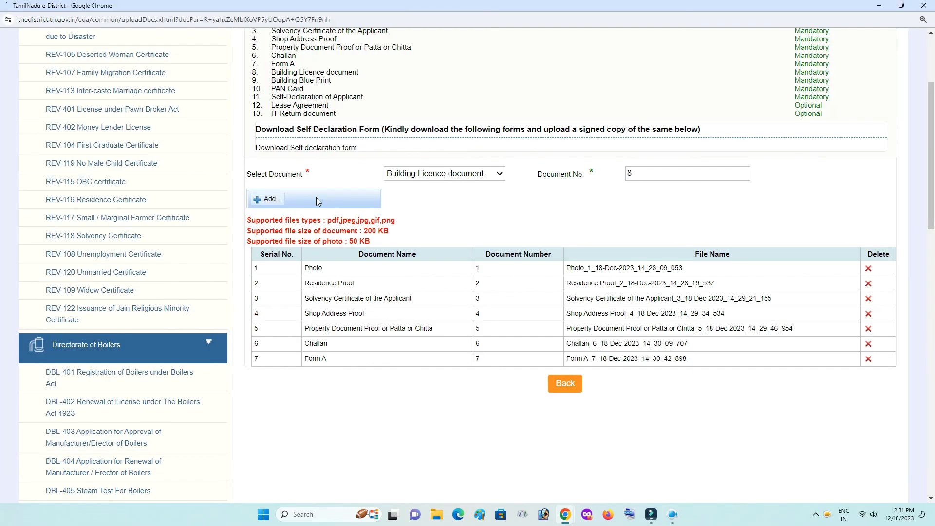
Add the Bilding Blur Print file as Building Blue Print, document number 9
{"action": "left_click", "coordinate": [445, 174]}
{"action": "left_click", "coordinate": [439, 282]}
{"action": "left_click", "coordinate": [687, 175]}
{"action": "type", "text": "9"}
{"action": "left_click", "coordinate": [266, 199]}
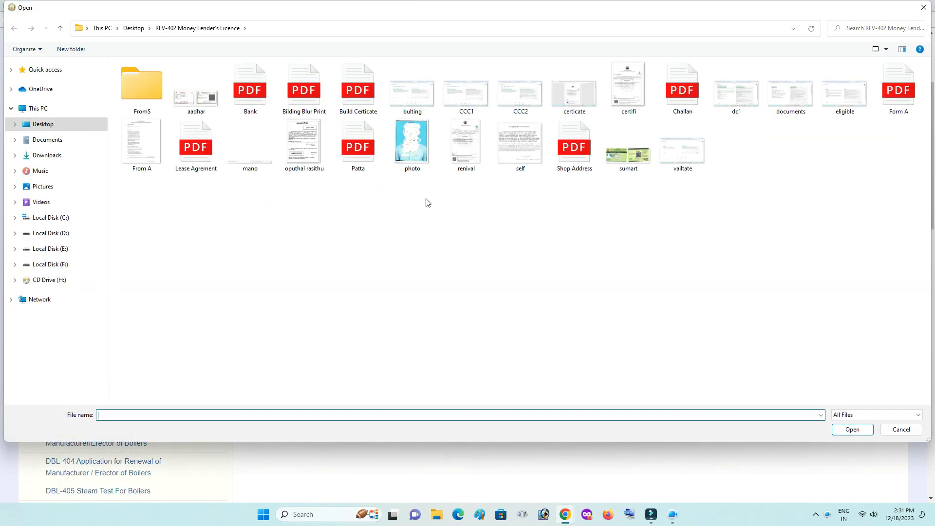
{"action": "double_click", "coordinate": [298, 97]}
Add the PAN file as PAN Card, document number 10
{"action": "left_click", "coordinate": [444, 174]}
{"action": "left_click", "coordinate": [429, 292]}
{"action": "left_click", "coordinate": [662, 171]}
{"action": "type", "text": "10"}
{"action": "left_click", "coordinate": [266, 200]}
{"action": "double_click", "coordinate": [361, 146]}
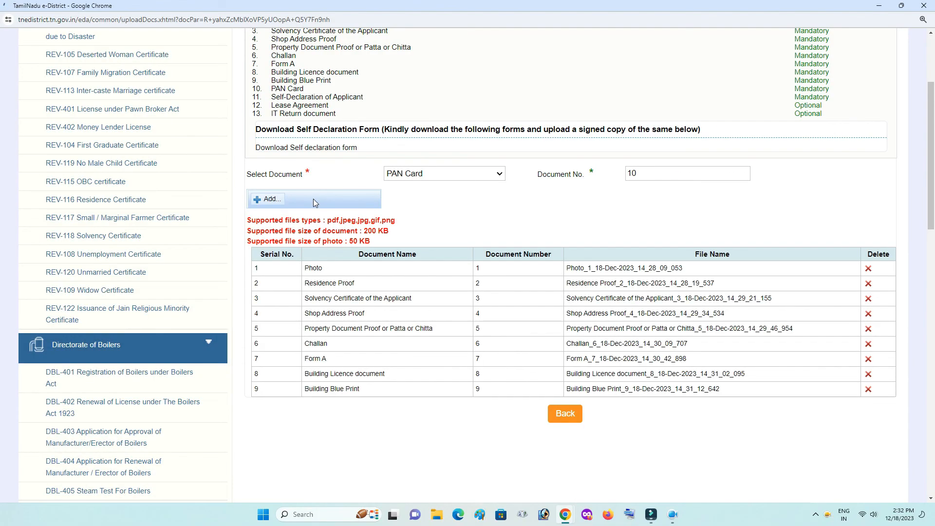
Add the self file as Self-Declaration of Applicant, document number 11
{"action": "left_click", "coordinate": [453, 173]}
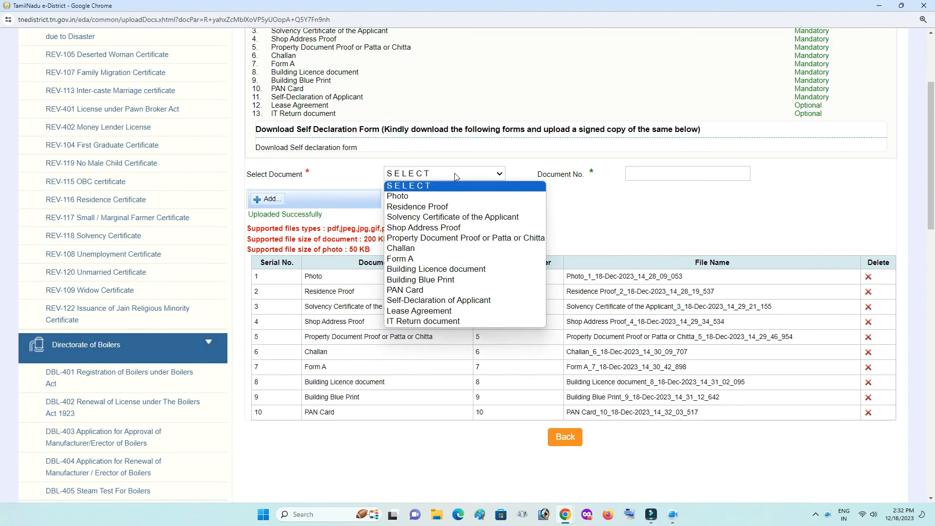
{"action": "left_click", "coordinate": [466, 300]}
{"action": "left_click", "coordinate": [677, 174]}
{"action": "type", "text": "11"}
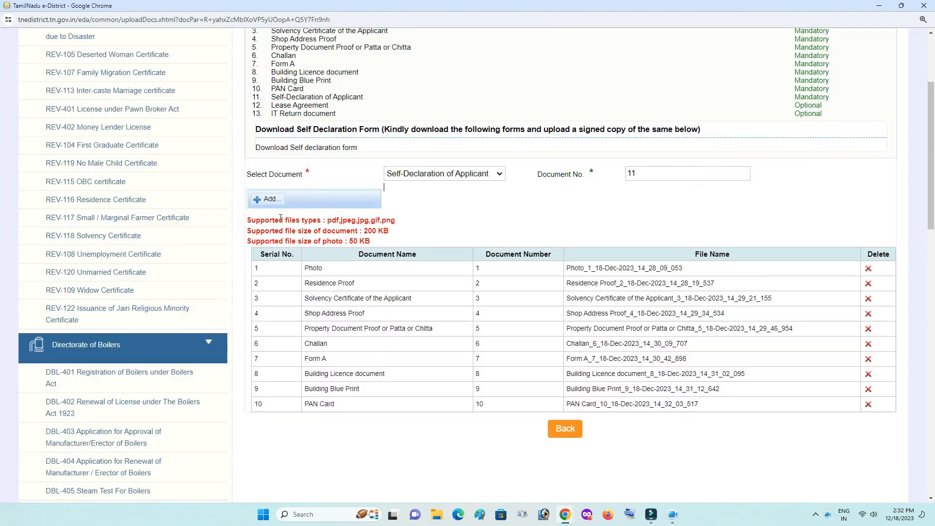
{"action": "left_click", "coordinate": [271, 200]}
{"action": "double_click", "coordinate": [575, 146]}
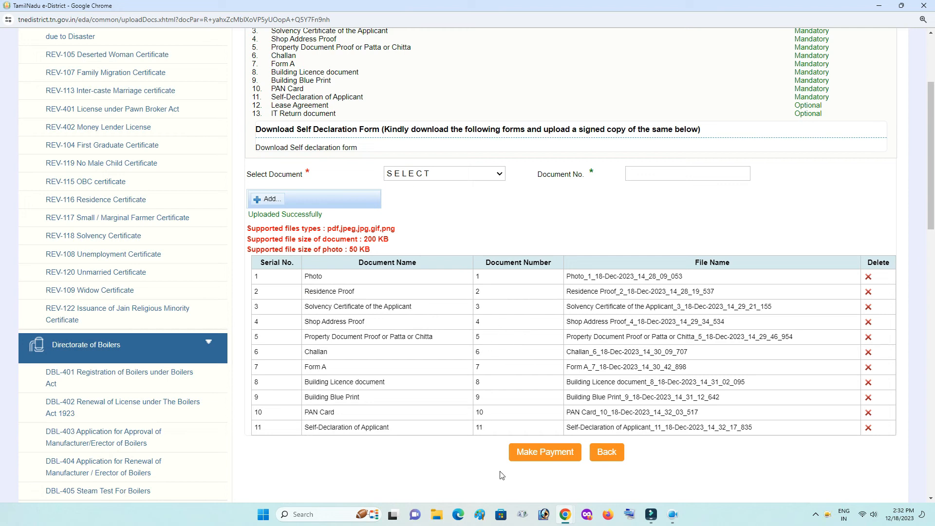
Upload the Lease Agrement file as Lease Agreement, document number 12
{"action": "left_click", "coordinate": [493, 174]}
{"action": "left_click", "coordinate": [467, 313]}
{"action": "left_click", "coordinate": [657, 179]}
{"action": "type", "text": "12"}
{"action": "left_click", "coordinate": [269, 199]}
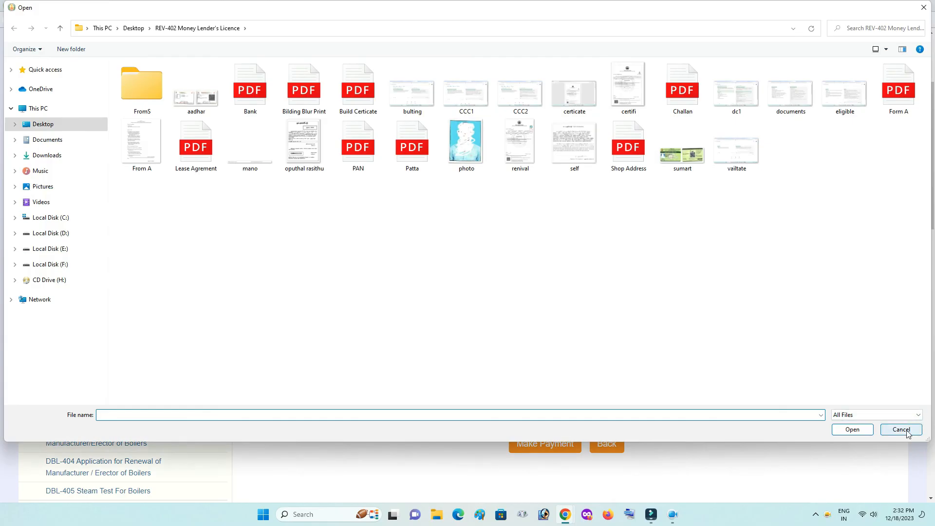
{"action": "left_click", "coordinate": [194, 164]}
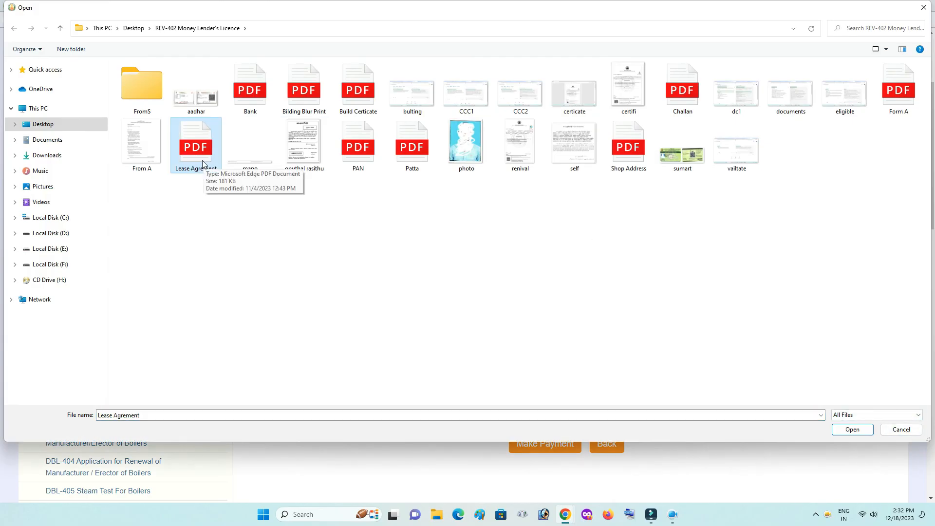
{"action": "double_click", "coordinate": [204, 160]}
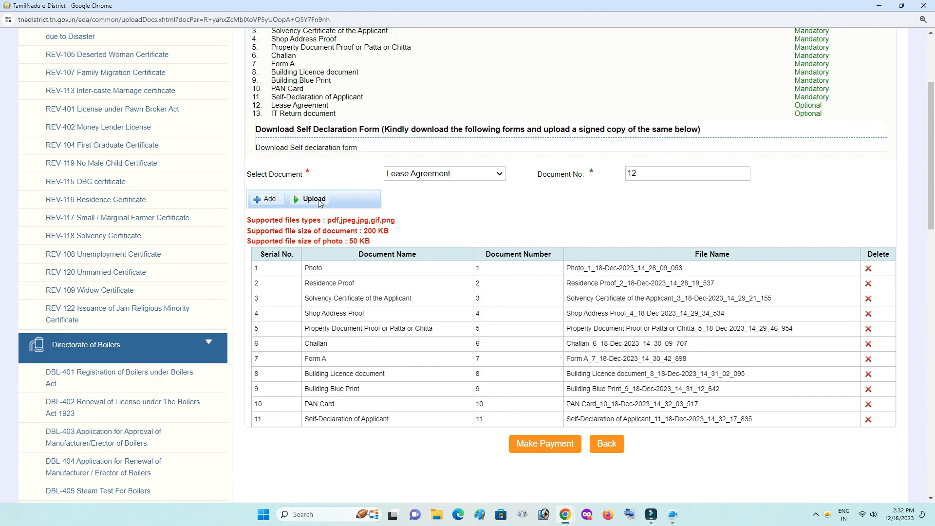
{"action": "left_click", "coordinate": [320, 201]}
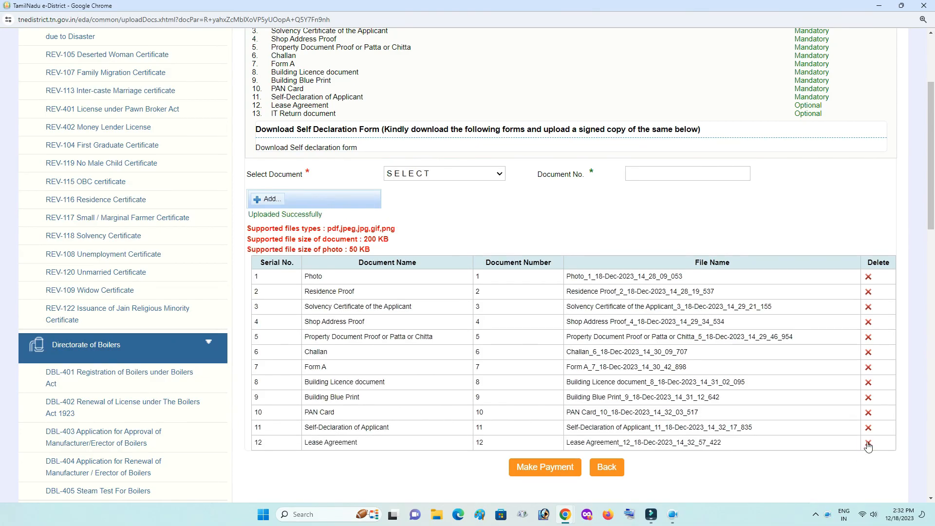
Delete the Lease Agreement row, then proceed with Make Payment and confirm the cash payment
{"action": "left_click", "coordinate": [868, 442]}
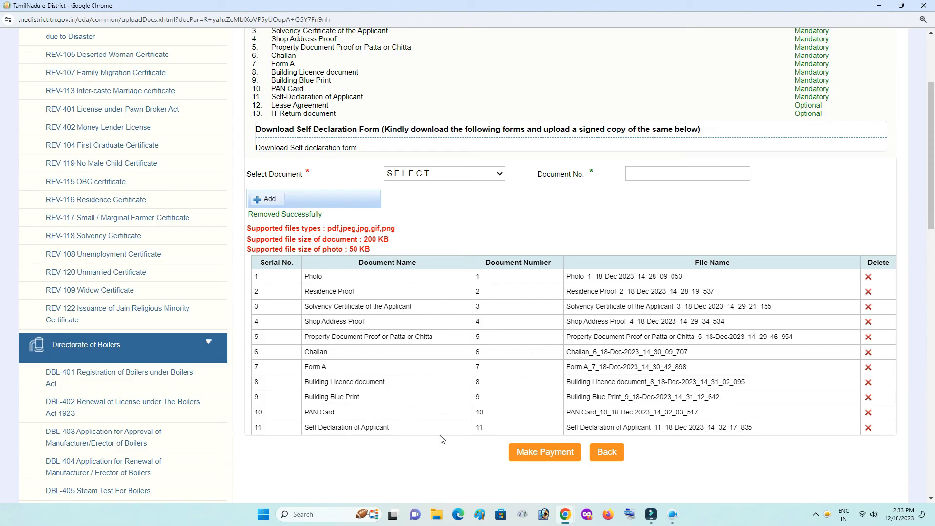
{"action": "left_click", "coordinate": [533, 455]}
{"action": "left_click", "coordinate": [488, 185]}
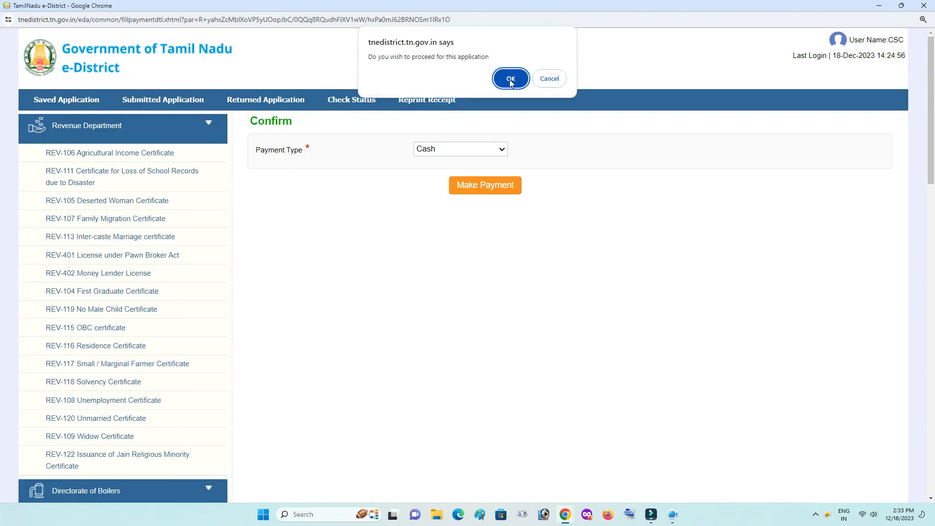
{"action": "left_click", "coordinate": [507, 77]}
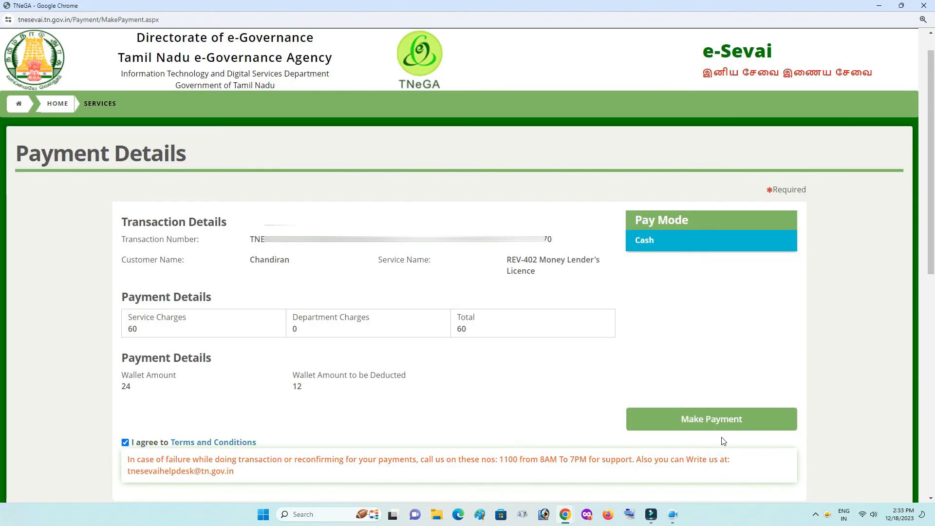